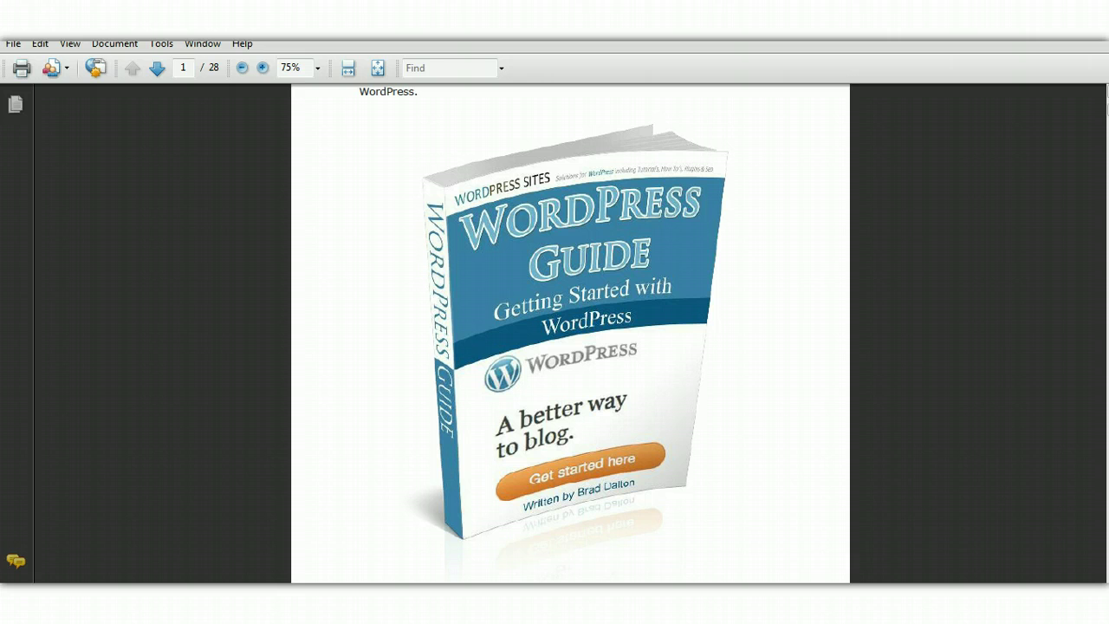
Scroll the WordPress Guide PDF down to its Table of Contents page
scroll(571, 334, "down", 10)
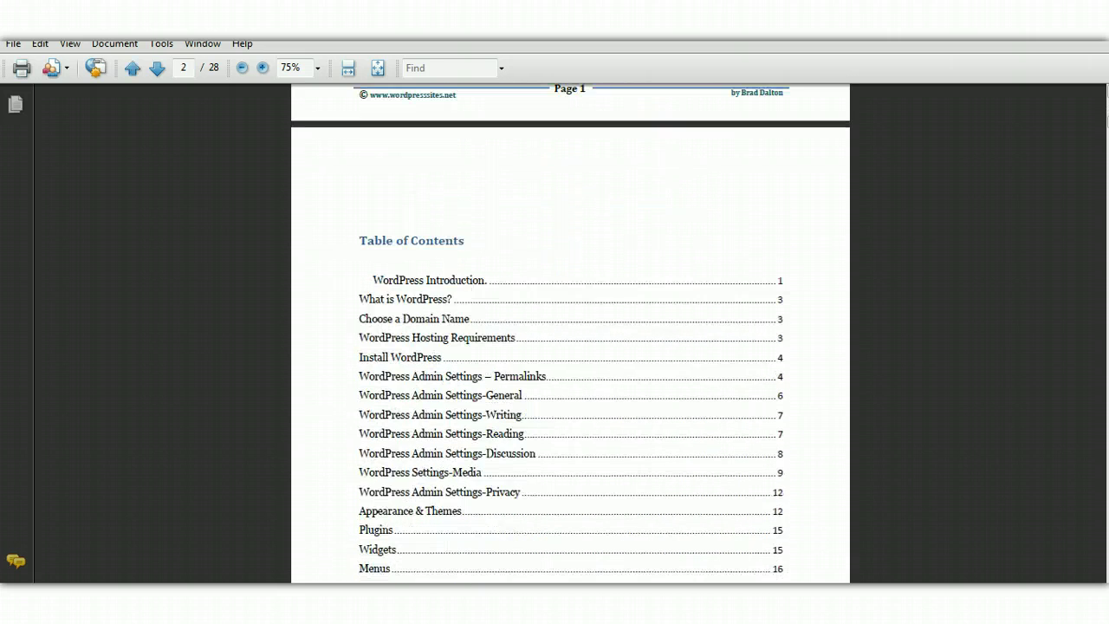
scroll(570, 334, "down", 2)
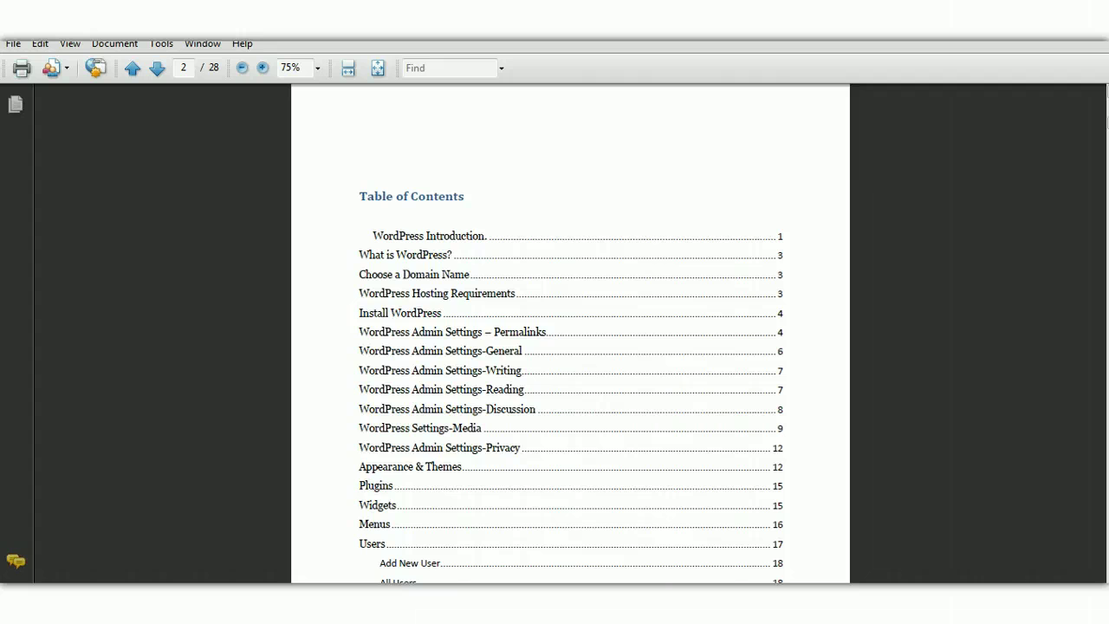
scroll(570, 333, "down", 5)
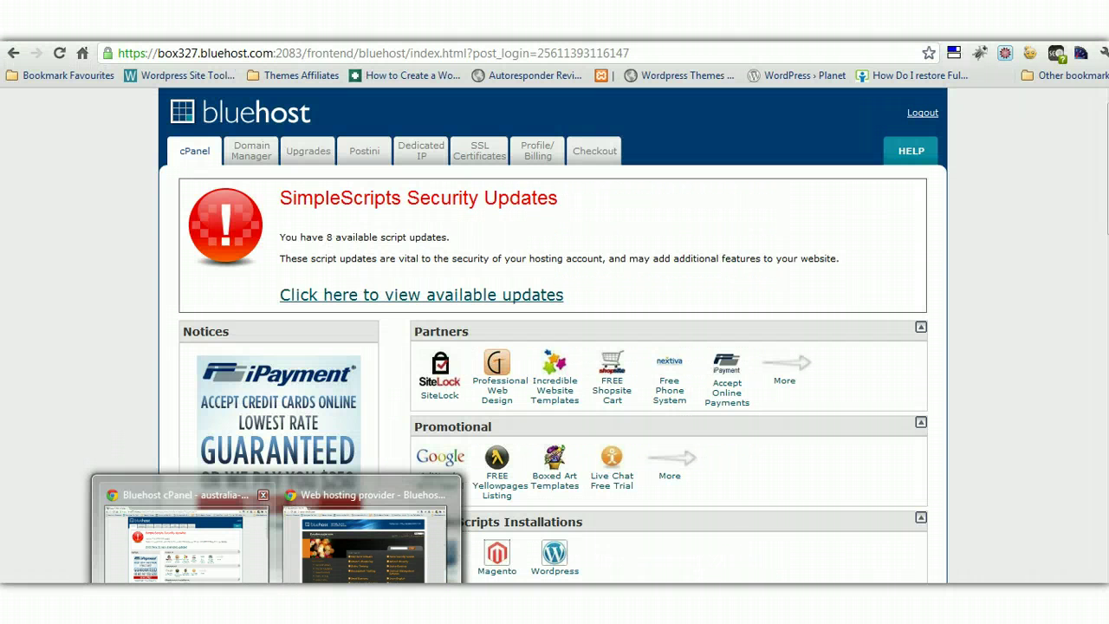
Bring Bluehost cPanel forward and scroll down to the SimpleScripts WordPress installer
left_click(186, 537)
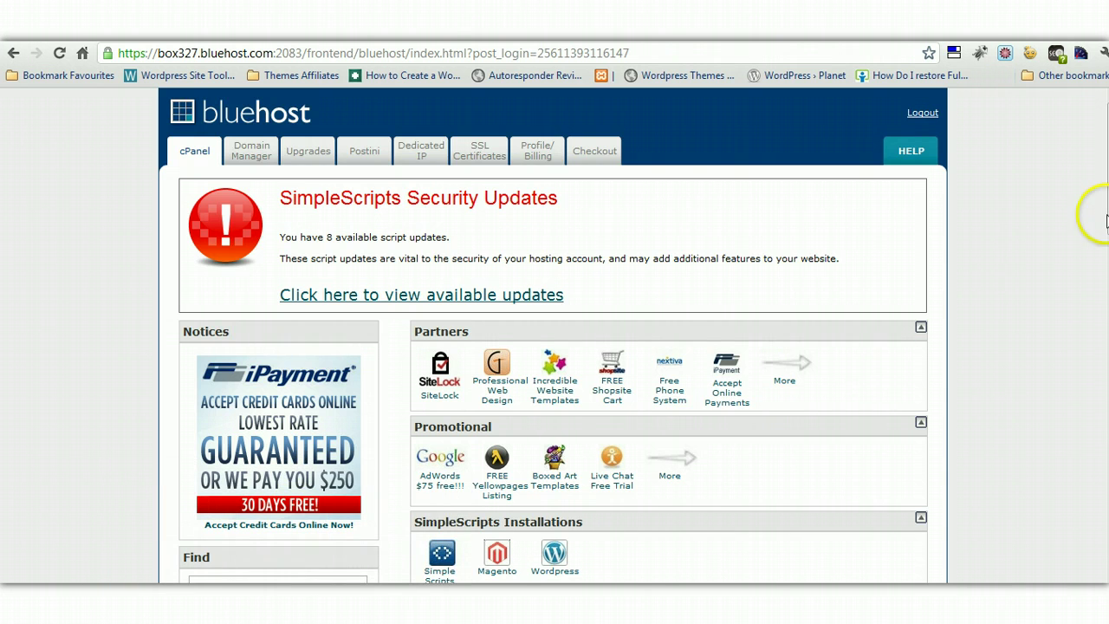
scroll(555, 338, "down", 4)
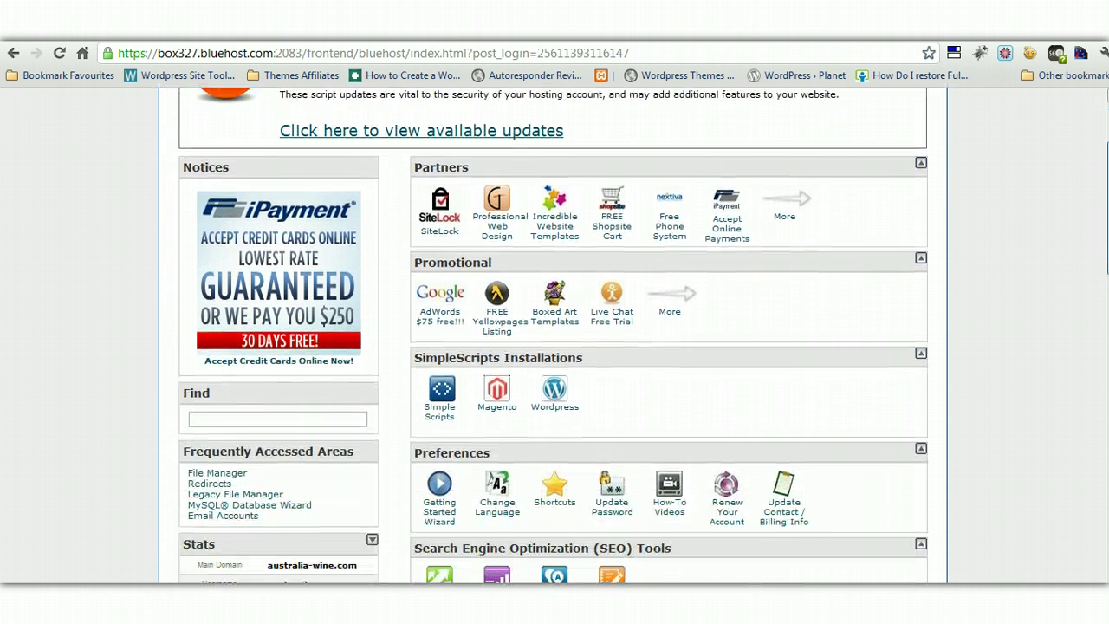
scroll(554, 338, "down", 2)
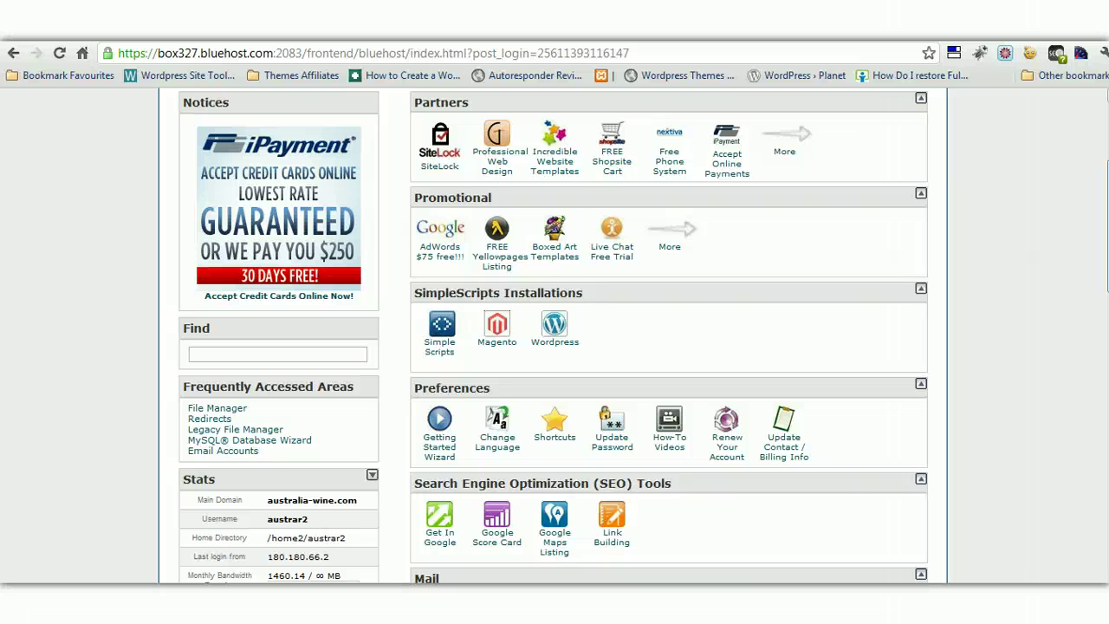
scroll(843, 303, "down", 1)
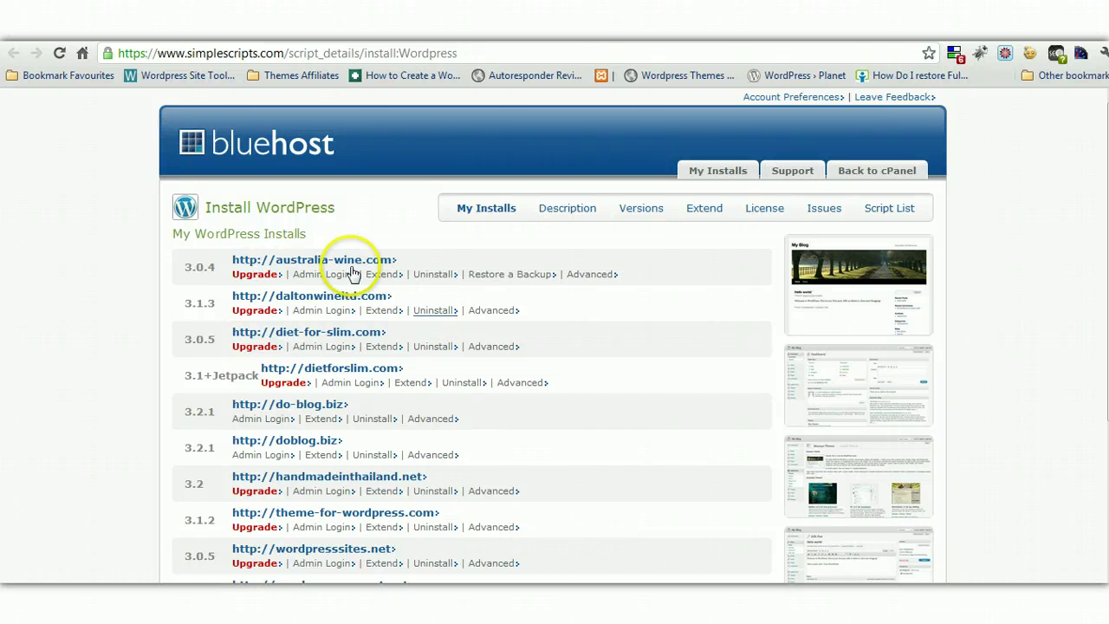
scroll(829, 246, "down", 3)
scroll(472, 335, "down", 3)
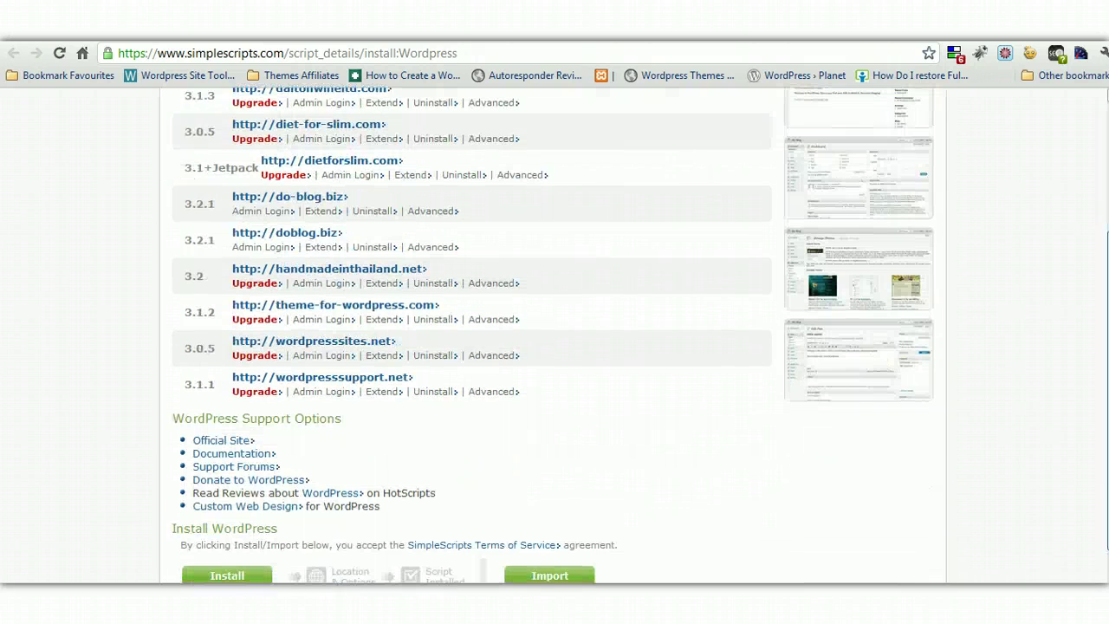
left_click(227, 520)
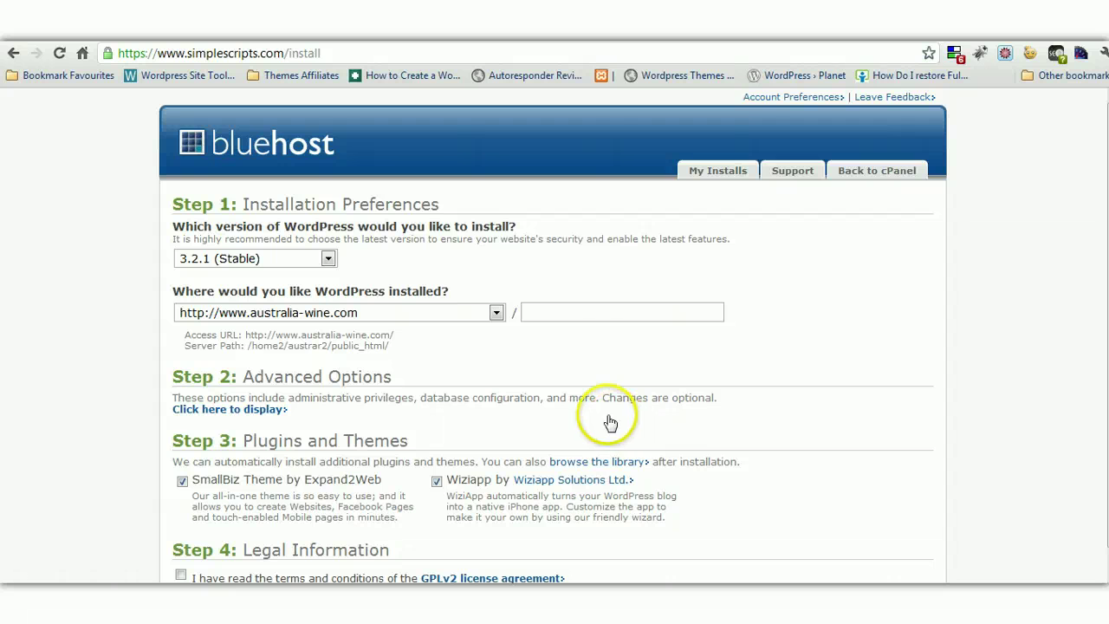
left_click(496, 313)
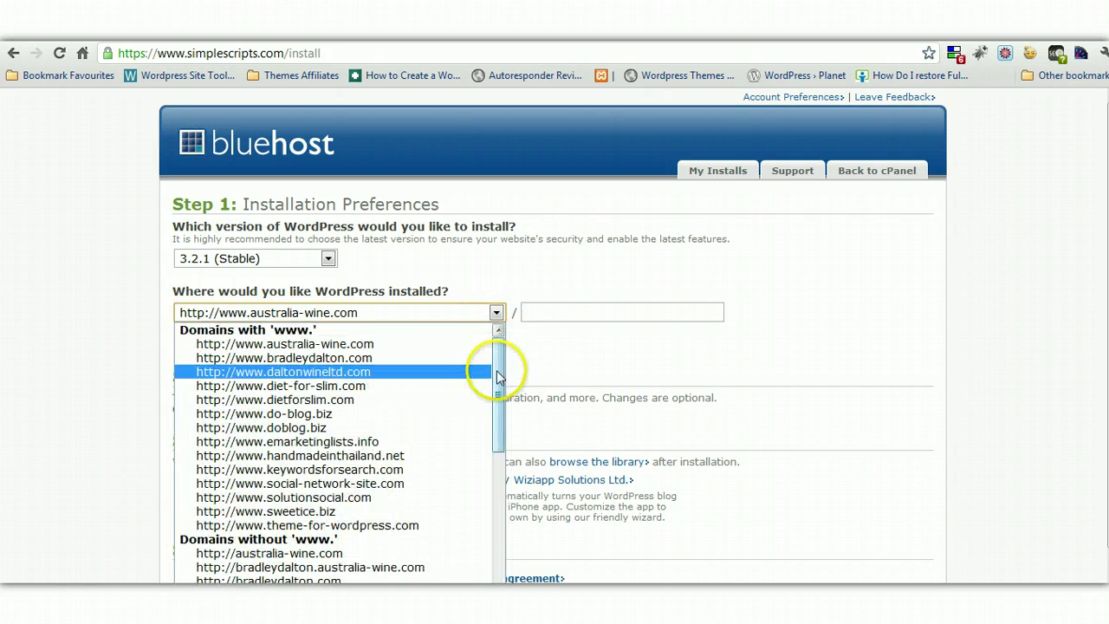
left_click_drag(496, 371, 480, 512)
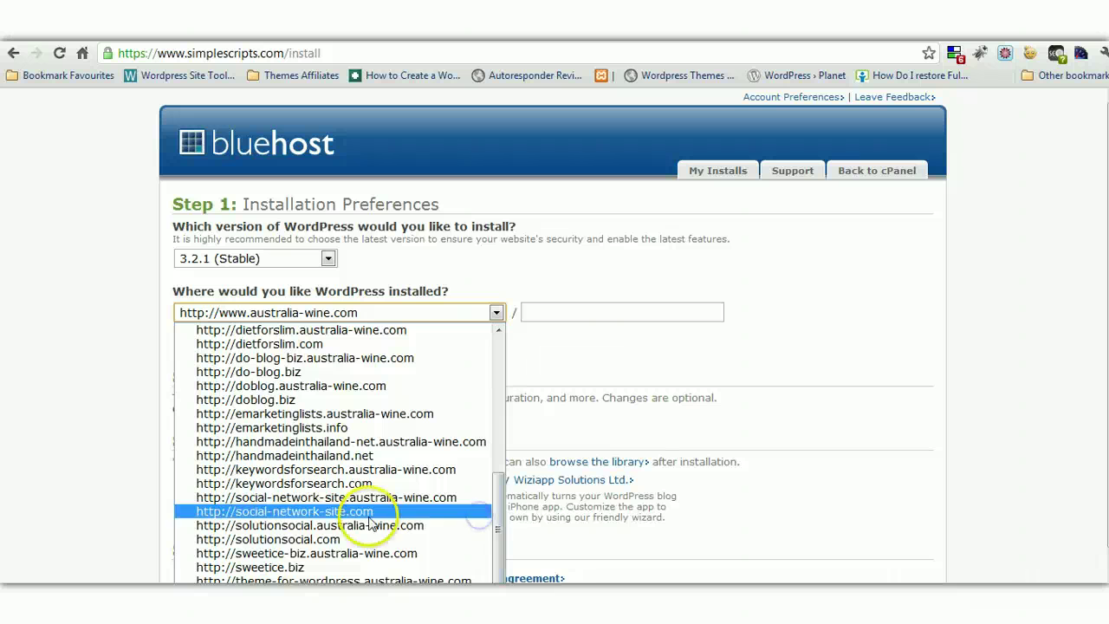
left_click(321, 539)
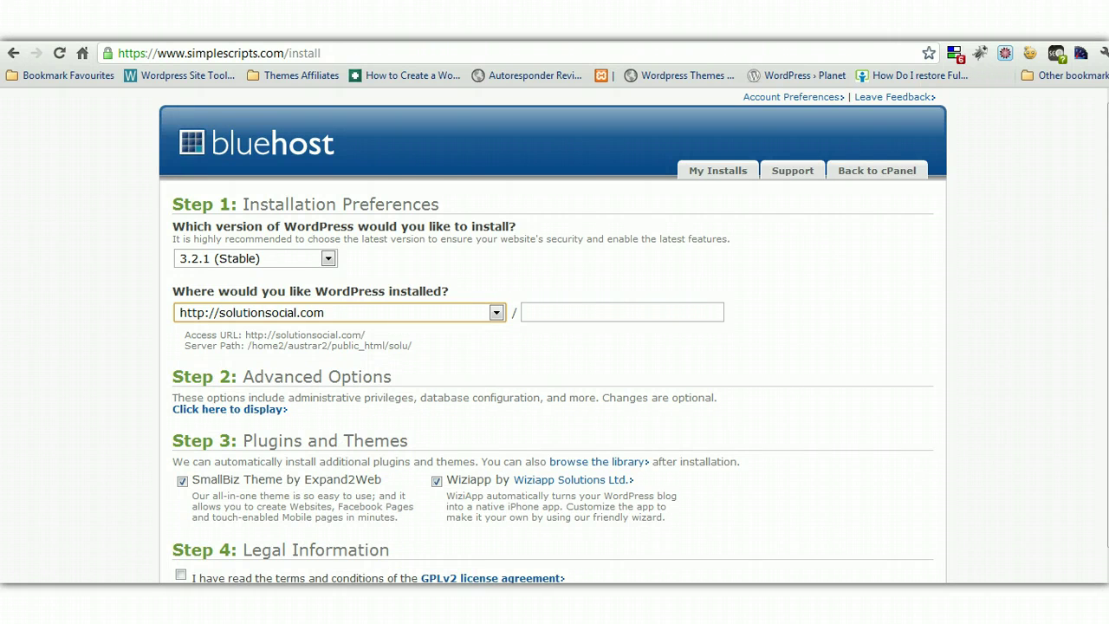
scroll(1084, 277, "down", 1)
Expand the advanced options and enter an admin password for the install
left_click(229, 365)
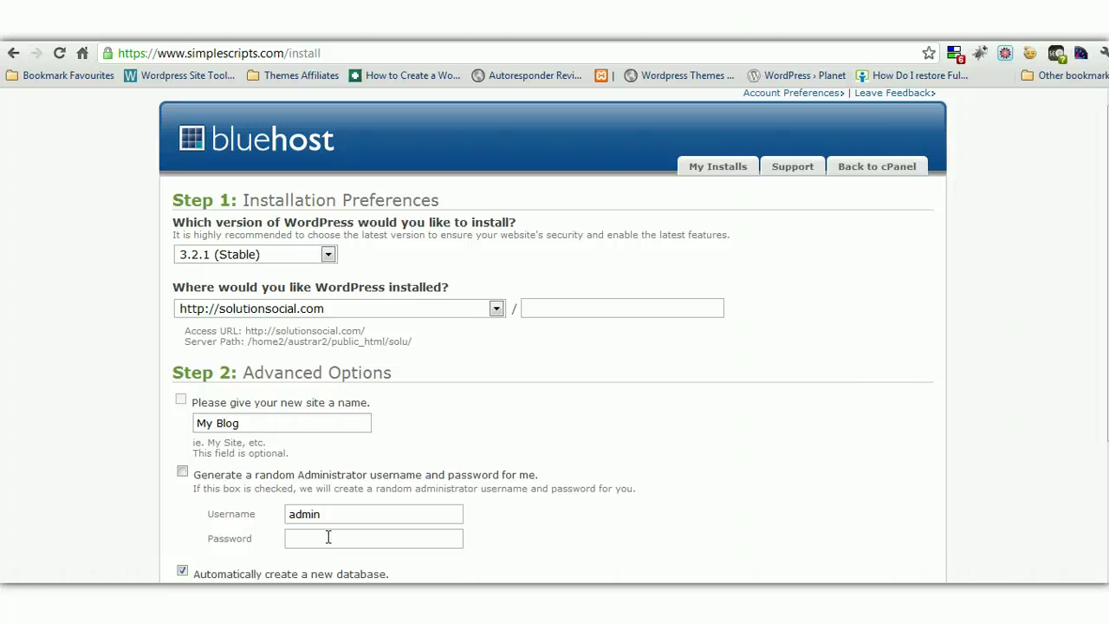
left_click(328, 537)
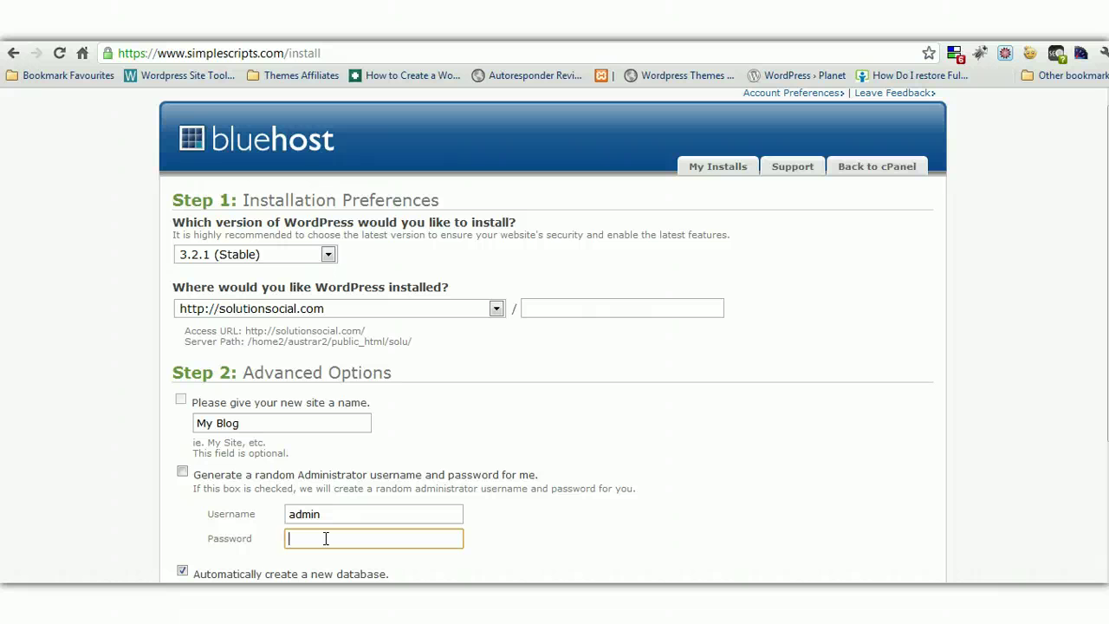
type("abc123")
Untick the SmallBiz theme and Wiziapp add-ons, accept the GPL terms, and submit
scroll(860, 462, "down", 1)
scroll(1023, 462, "down", 4)
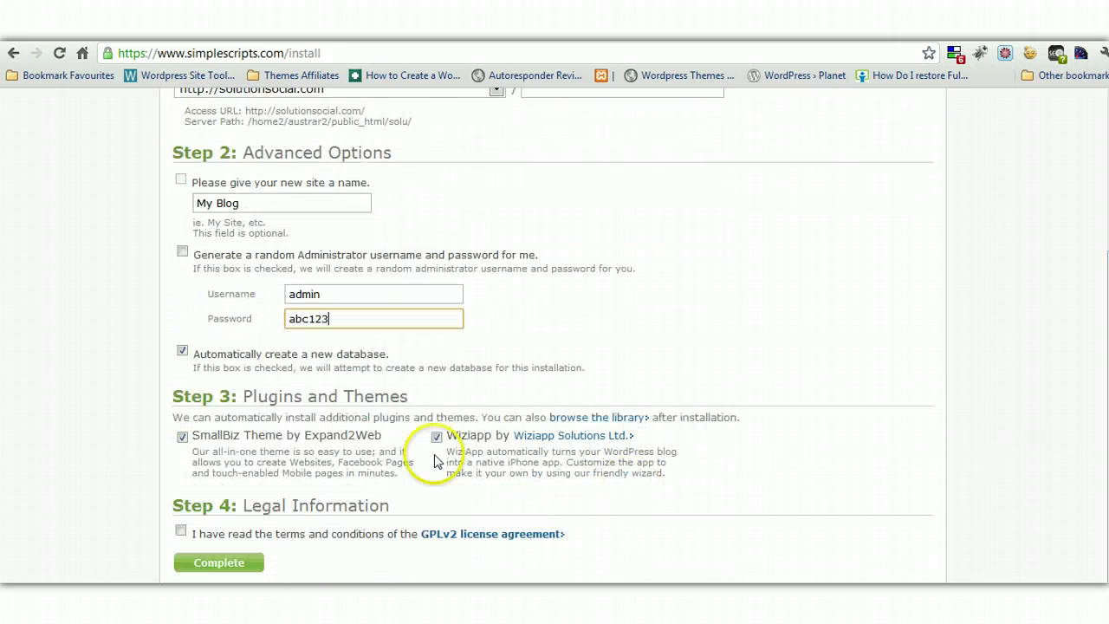
left_click(181, 437)
left_click(438, 439)
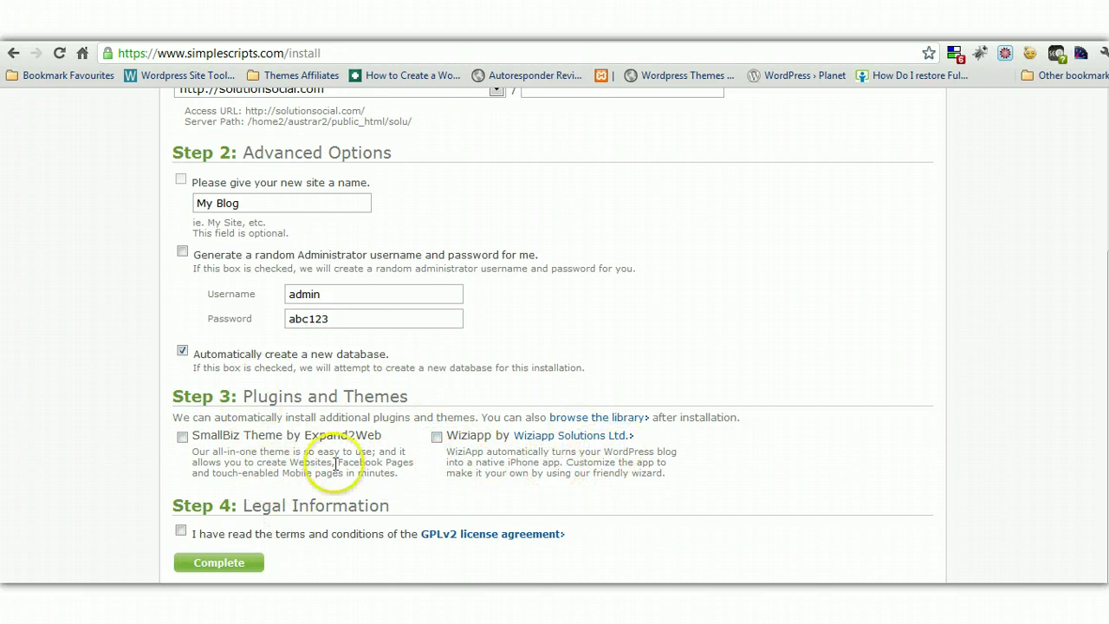
left_click(180, 531)
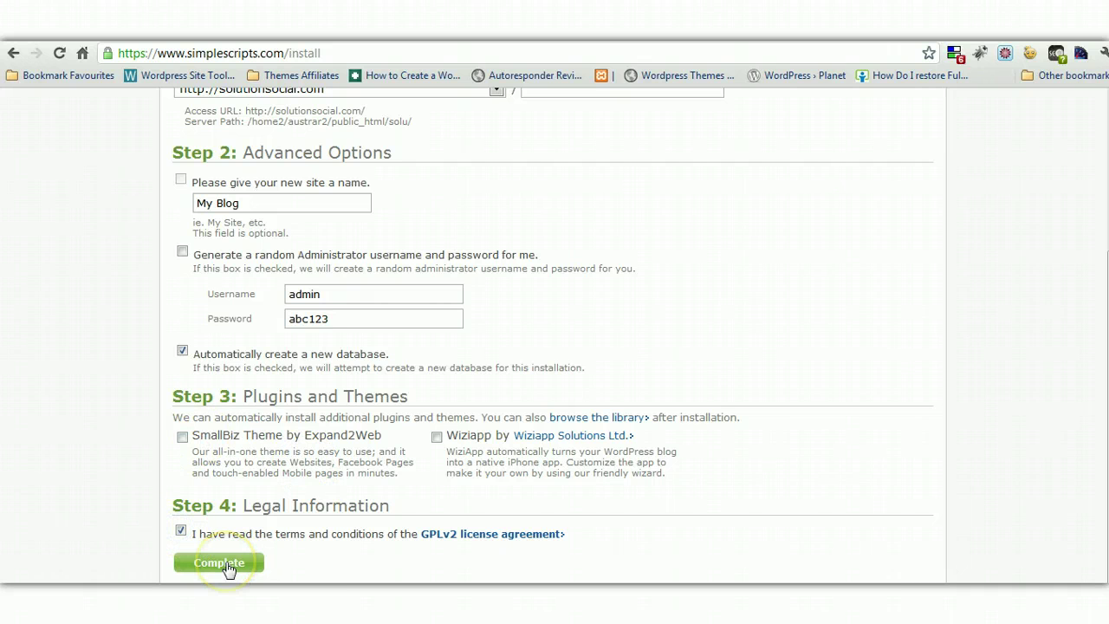
left_click(220, 563)
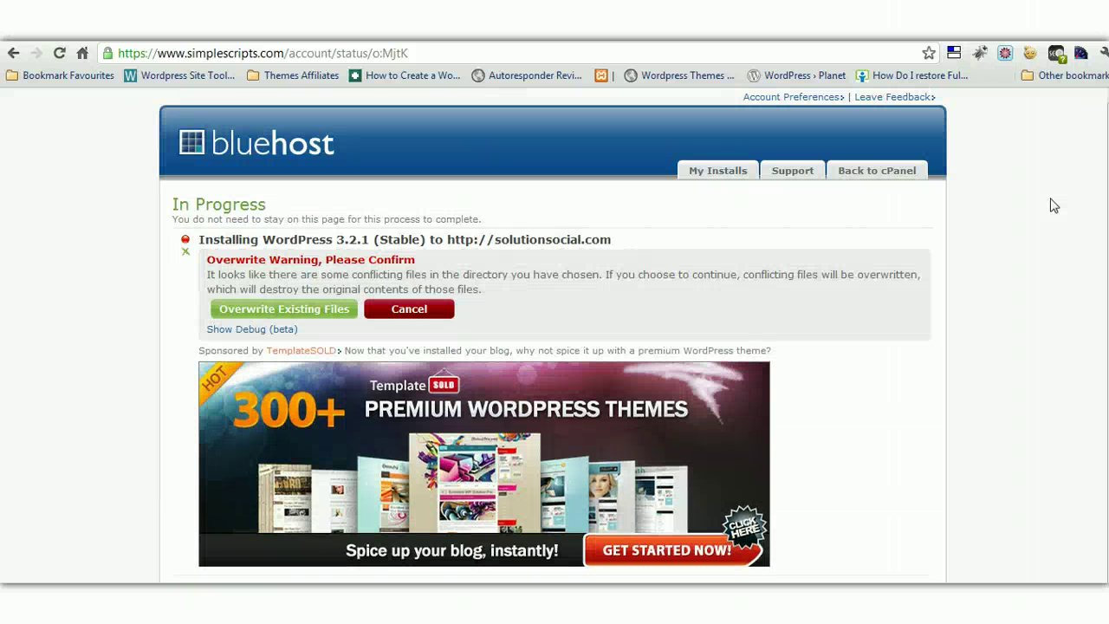
Allow SimpleScripts to overwrite the existing conflicting files
left_click(281, 310)
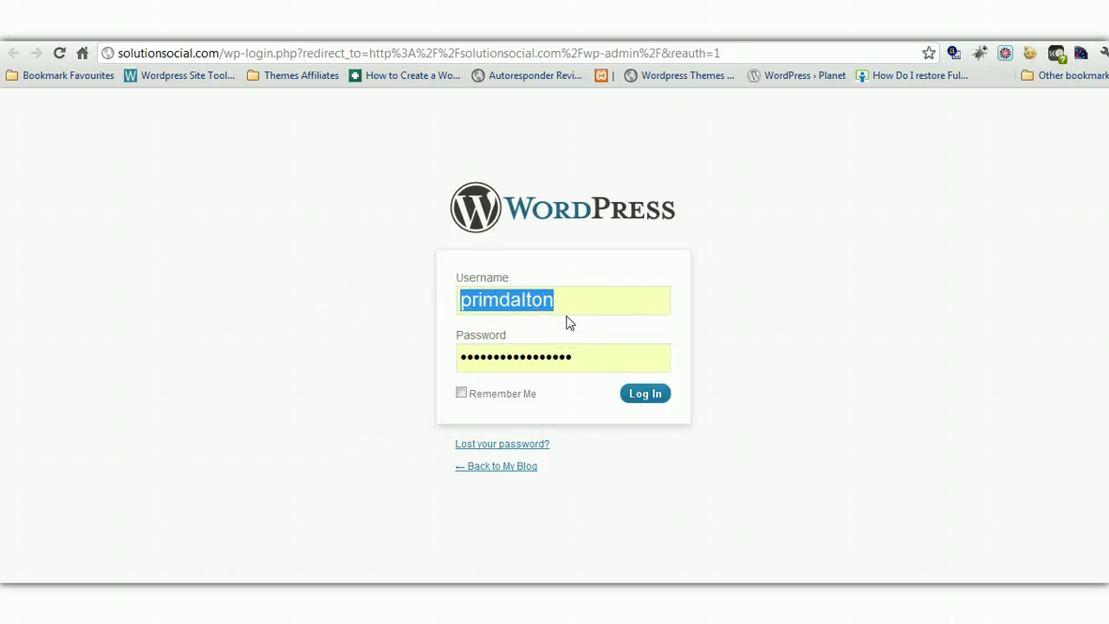
Sign in to solutionsocial.com with the saved admin username and corrected password
key("BackSpace")
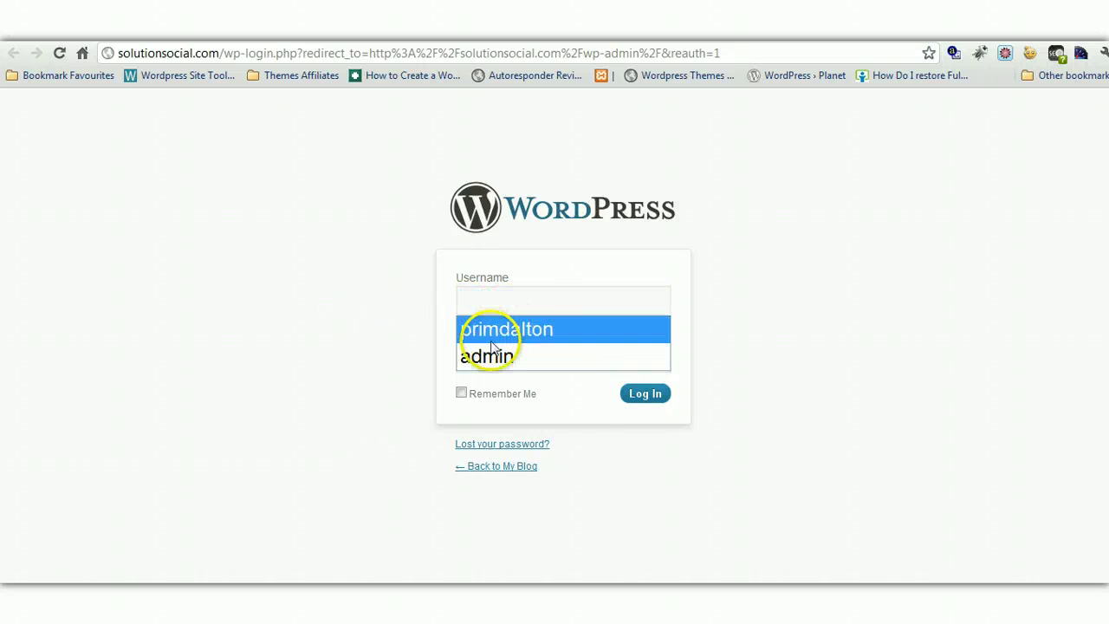
left_click(537, 356)
left_click(540, 356)
key("BackSpace")
key("BackSpace")
key("BackSpace")
key("BackSpace")
key("BackSpace")
key("BackSpace")
key("BackSpace")
key("BackSpace")
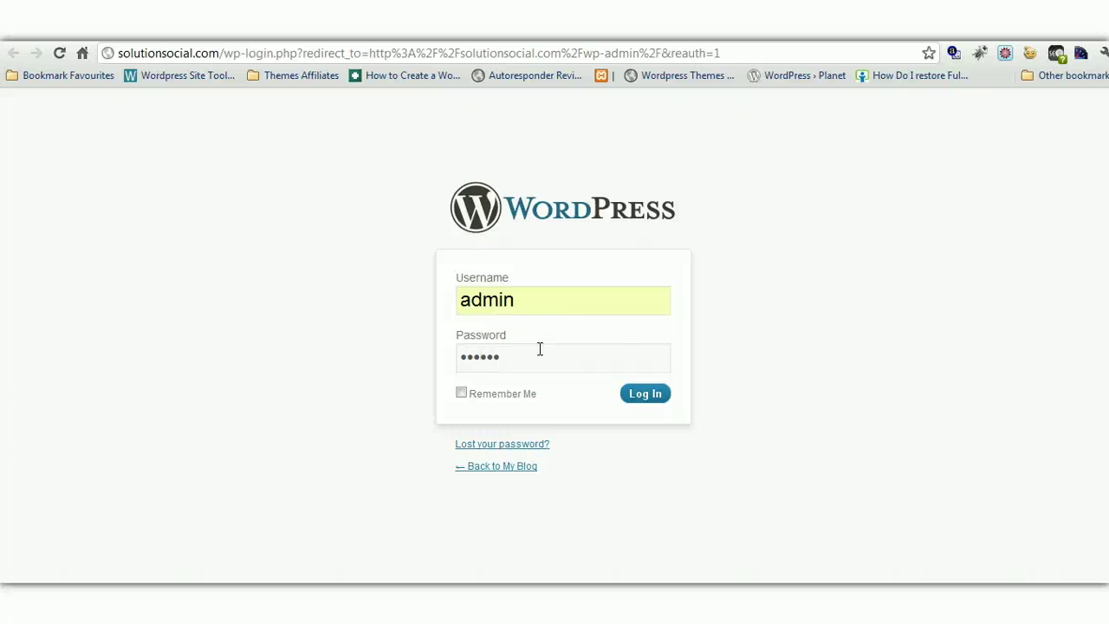
left_click(648, 394)
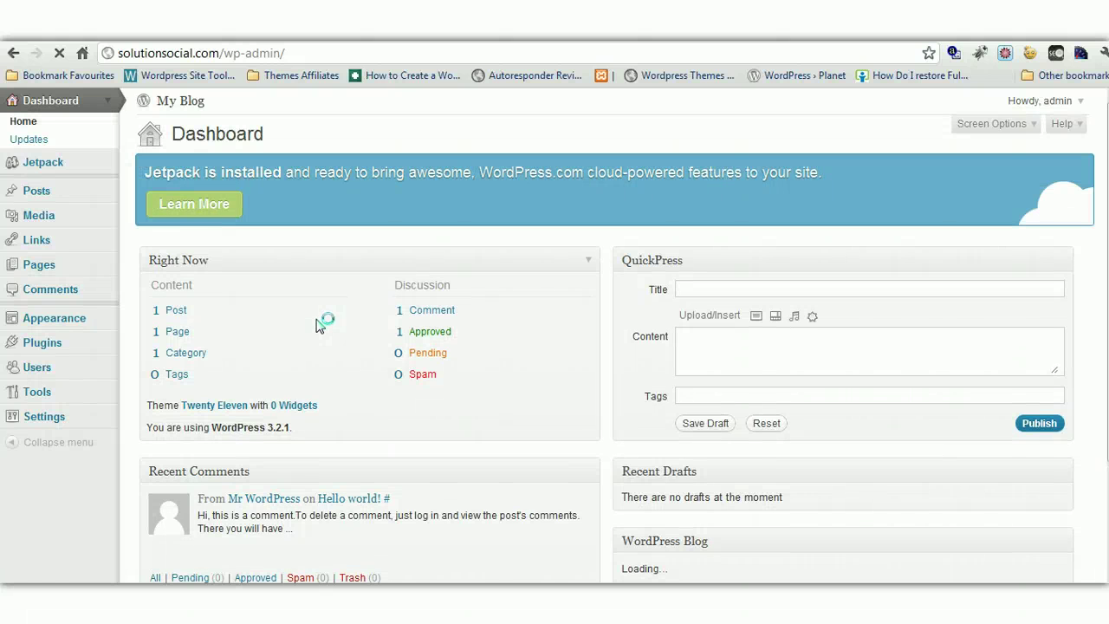
Open the sample 'Hello world!' post from All Posts and move it to the Trash
left_click_drag(1106, 234, 1105, 334)
mouse_move(267, 389)
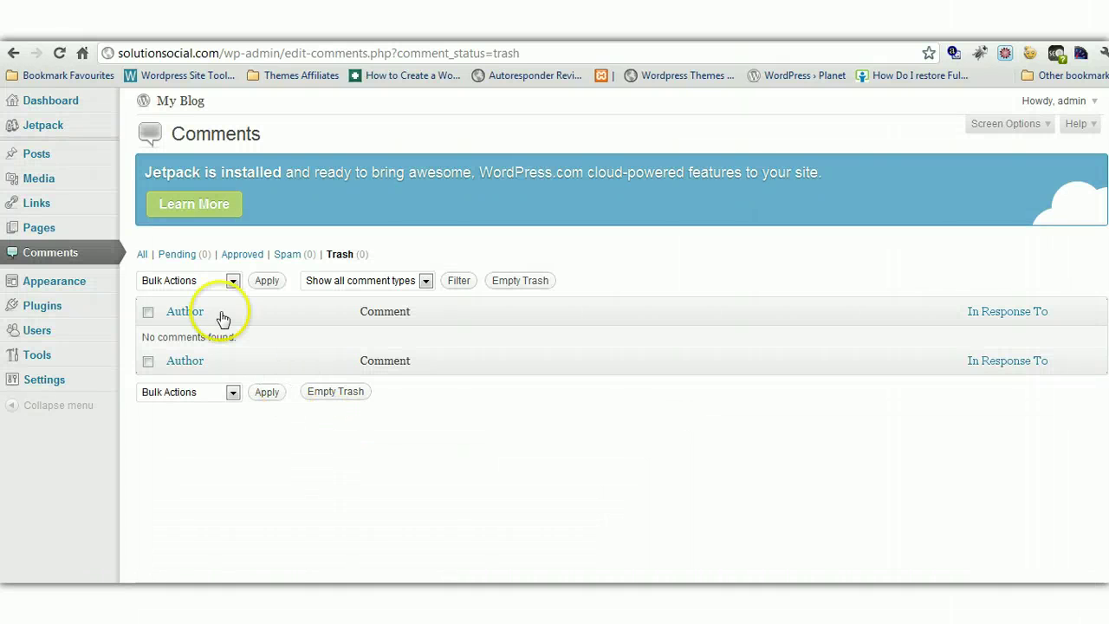
left_click(106, 155)
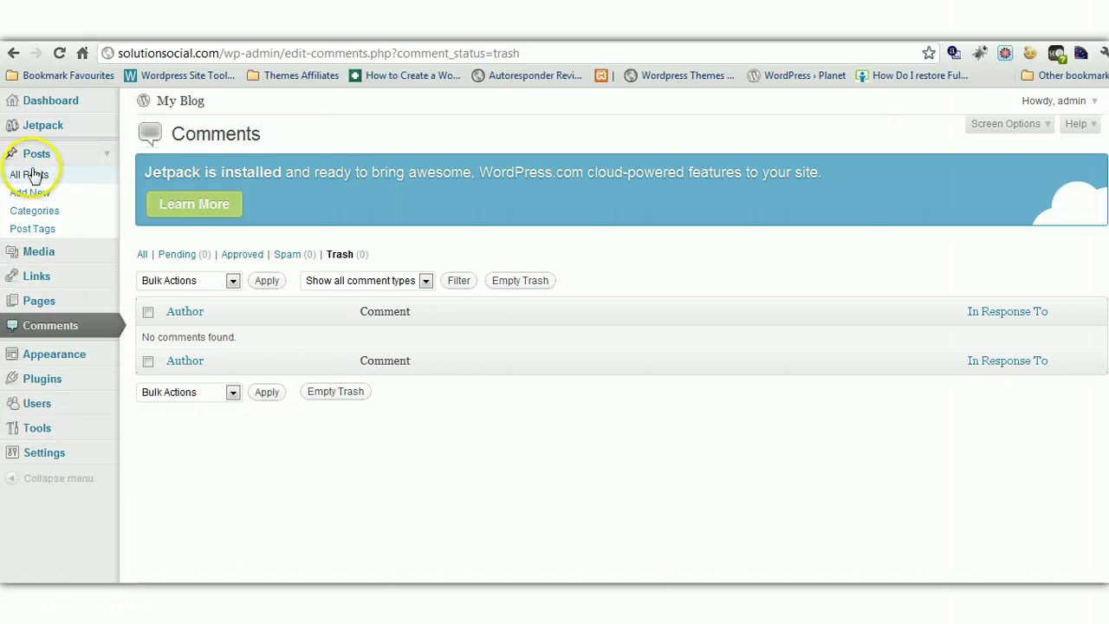
left_click(32, 174)
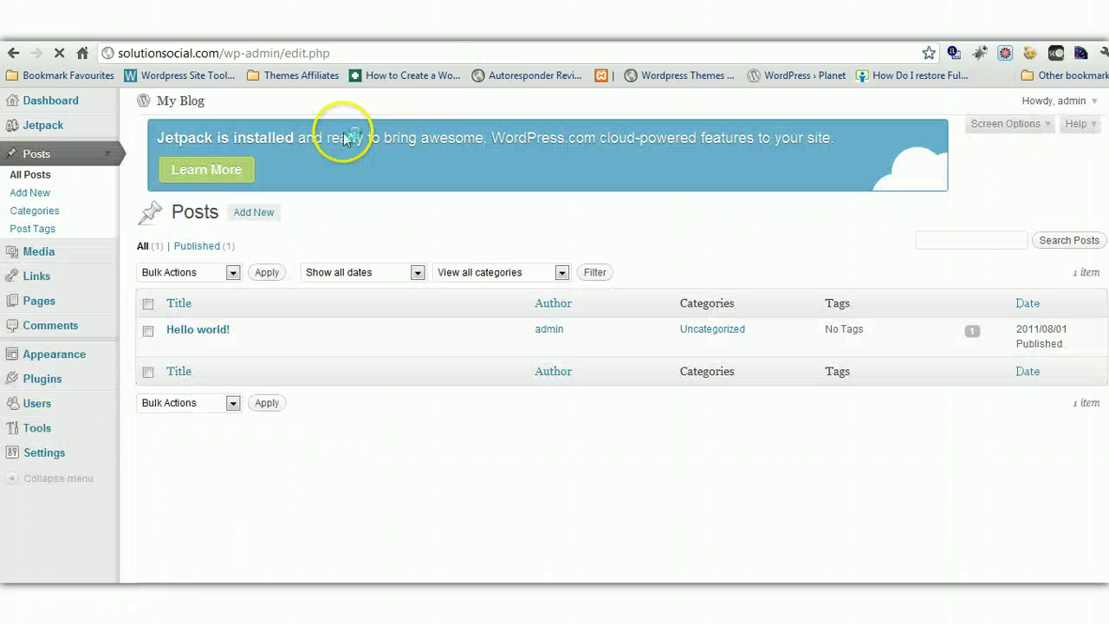
left_click(217, 339)
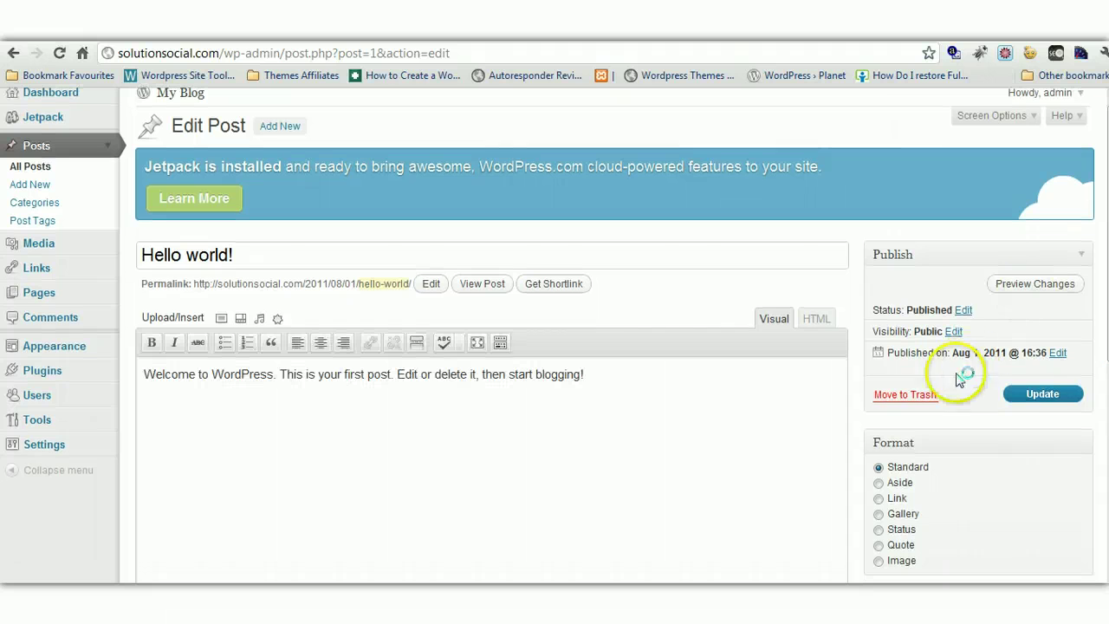
left_click(901, 396)
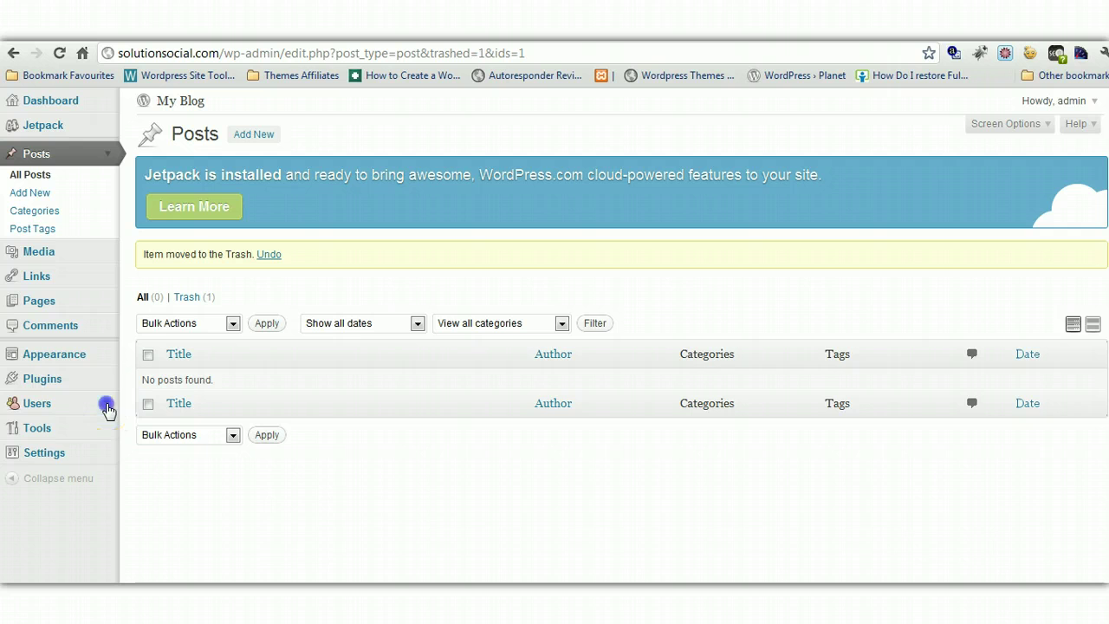
left_click(105, 405)
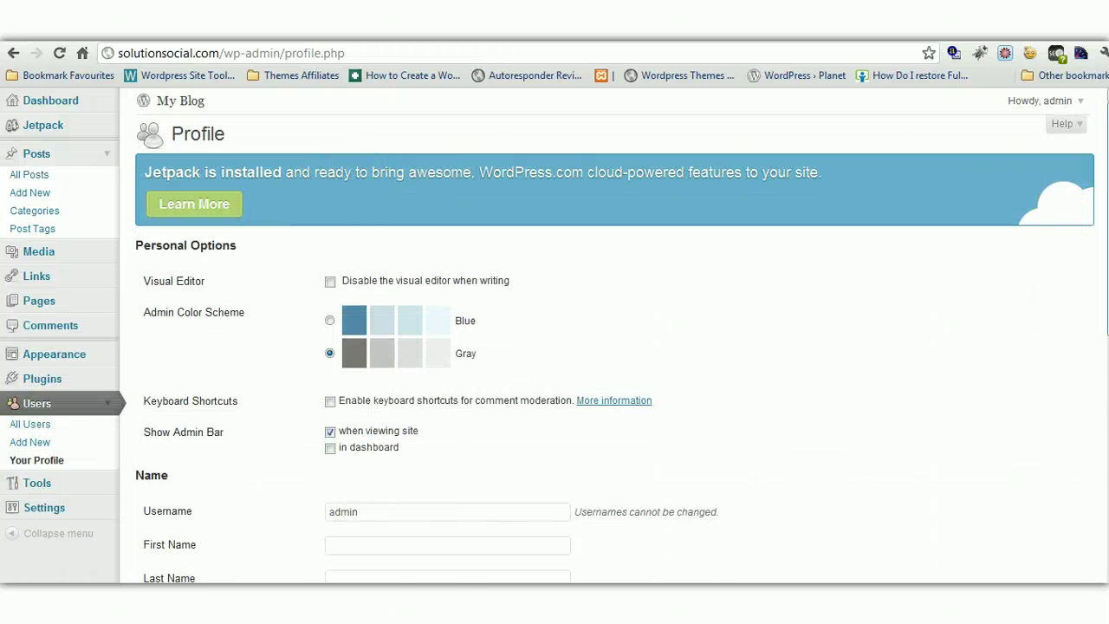
Look over the profile's new password and biographical info fields
scroll(1105, 494, "down", 7)
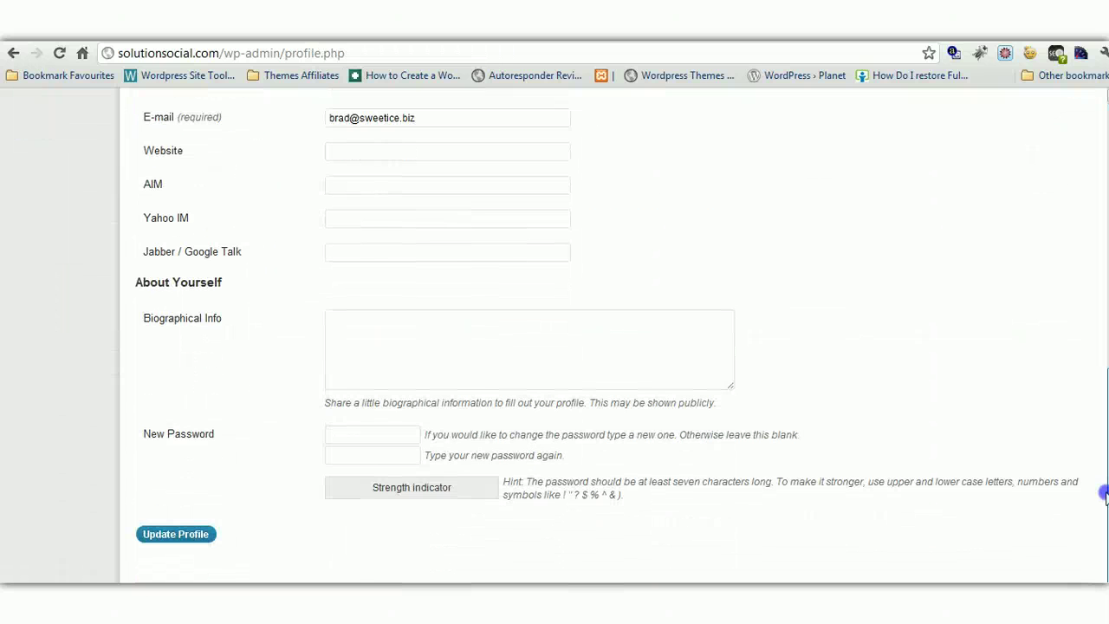
left_click(373, 435)
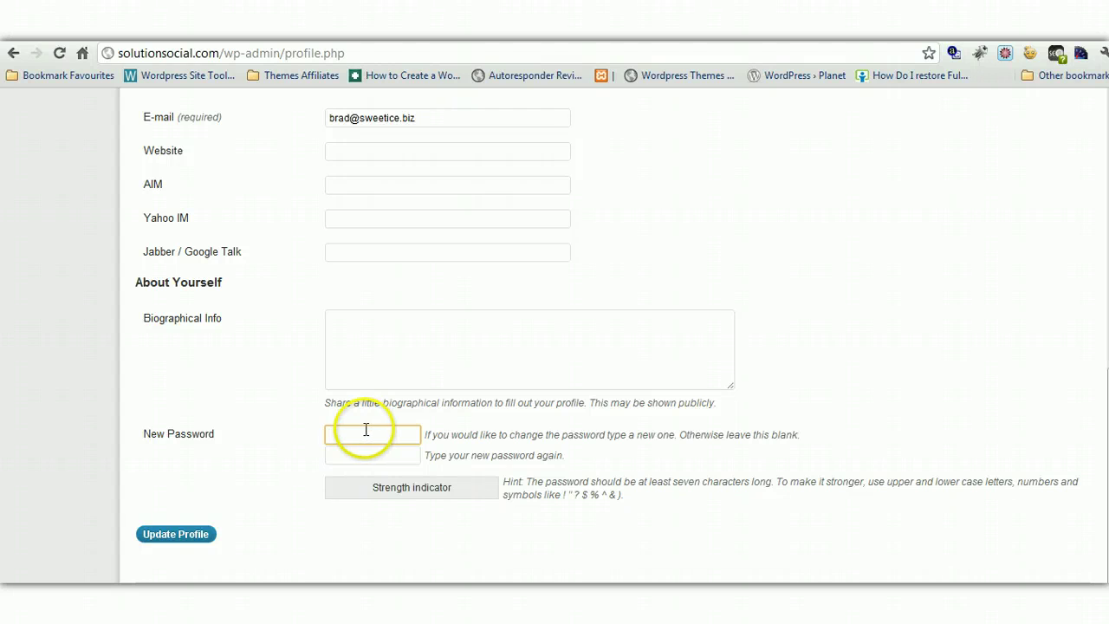
scroll(572, 396, "up", 1)
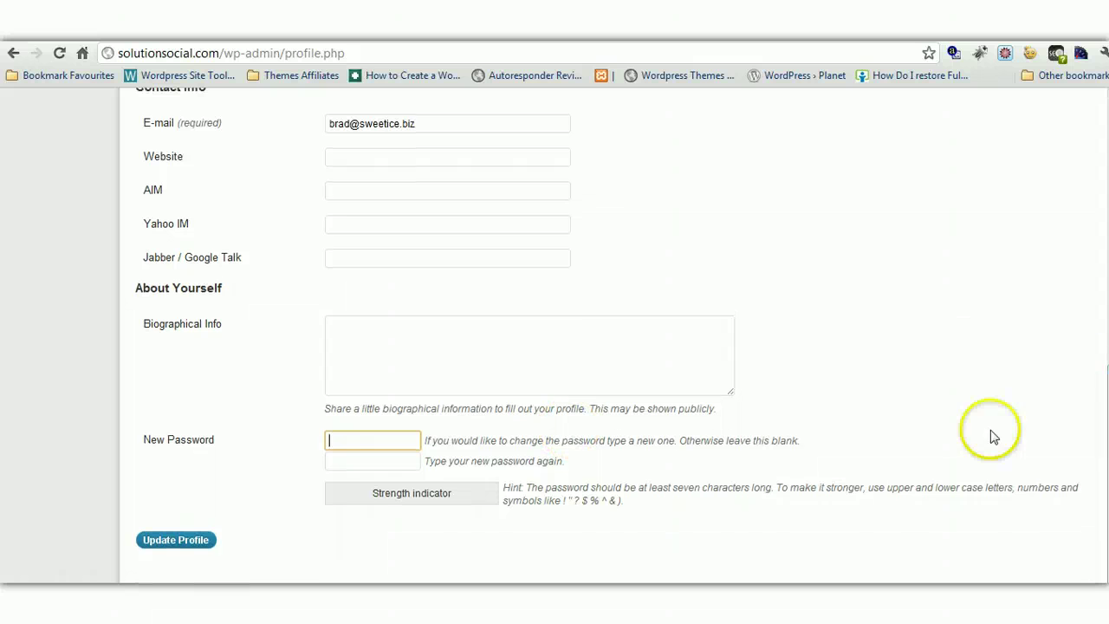
left_click(326, 330)
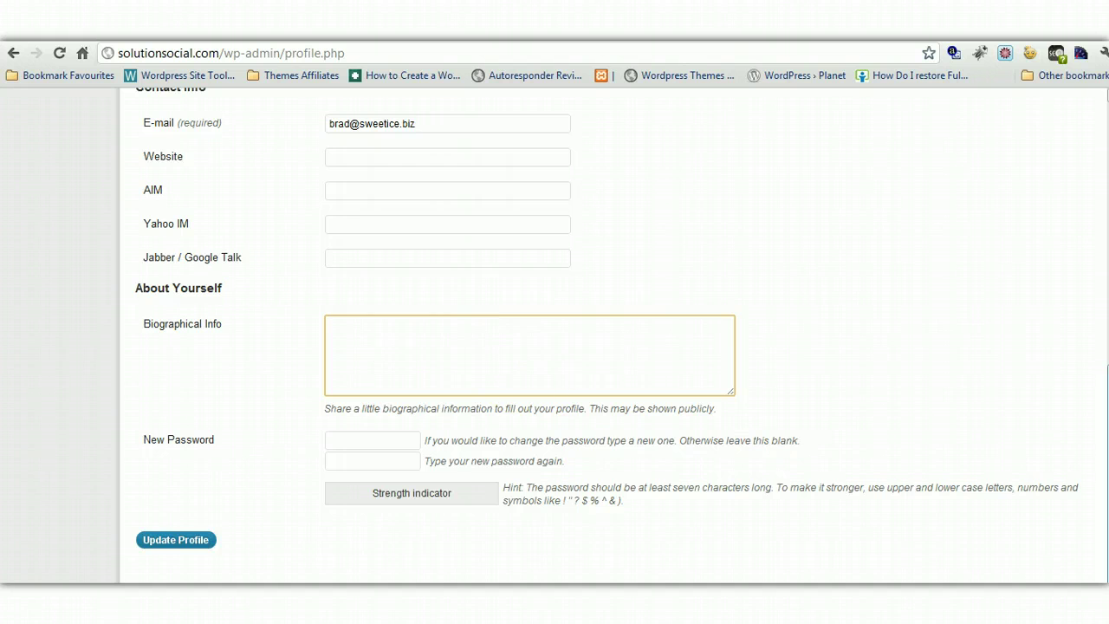
scroll(1048, 440, "up", 3)
scroll(953, 434, "up", 2)
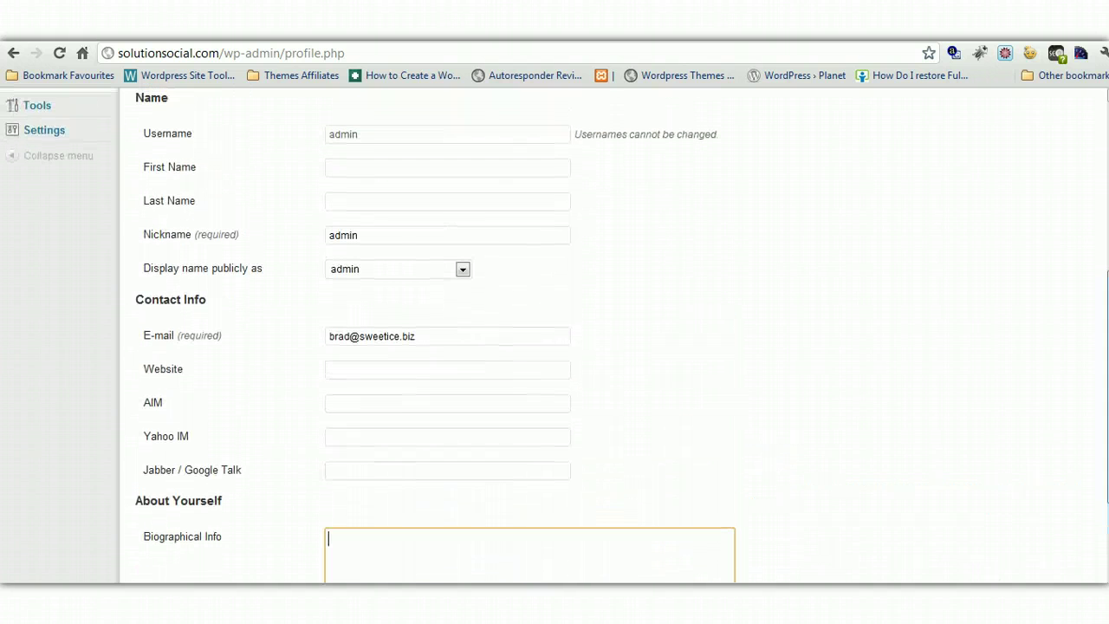
Enter the admin's first and last name and display the full name publicly
left_click(342, 165)
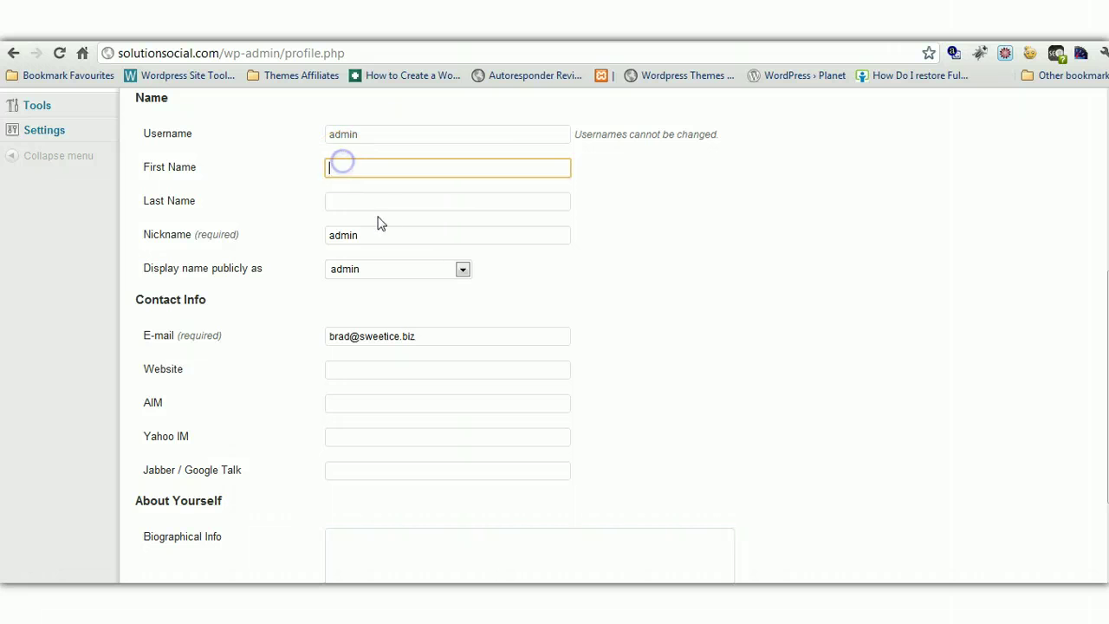
left_click(464, 269)
left_click(465, 269)
left_click(348, 164)
type("Brad")
left_click(359, 187)
left_click(463, 269)
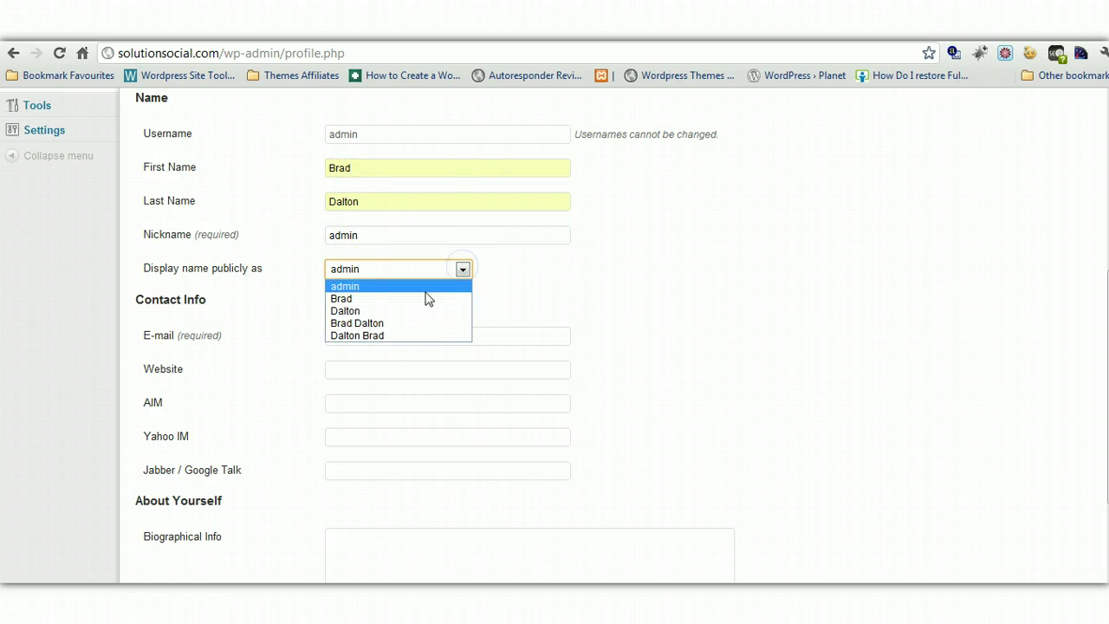
left_click(356, 322)
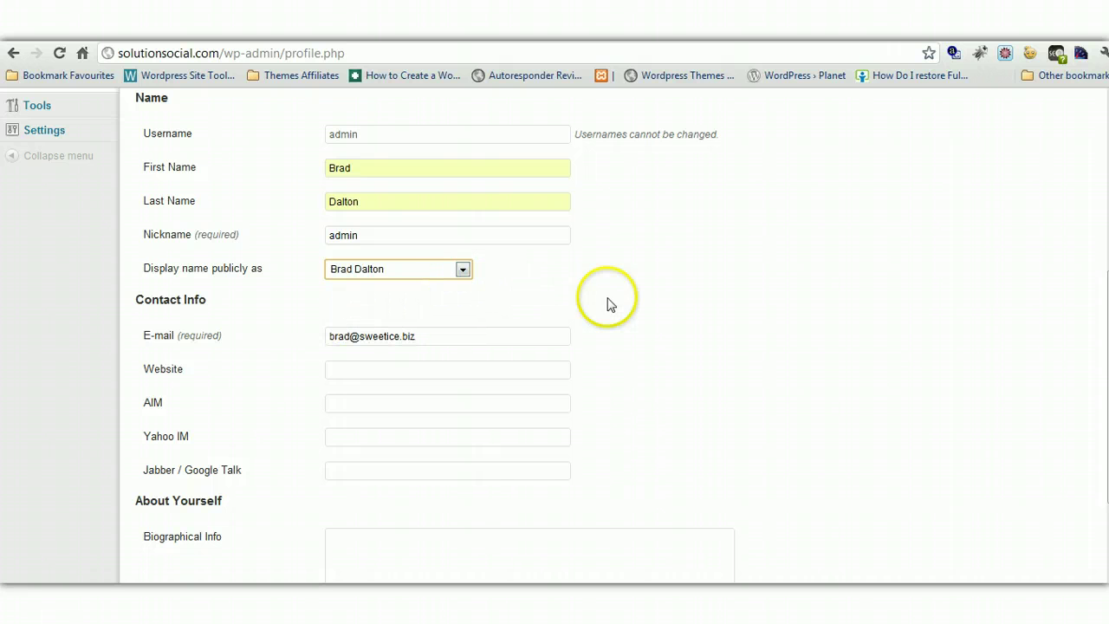
Save the updated profile with Update Profile
scroll(388, 448, "down", 3)
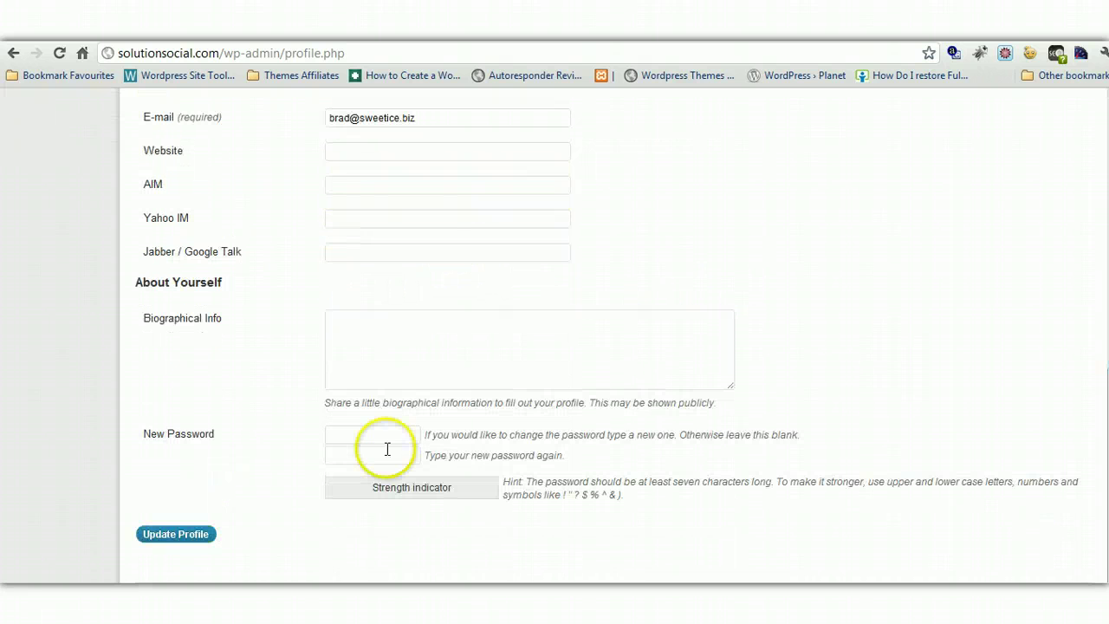
left_click(165, 535)
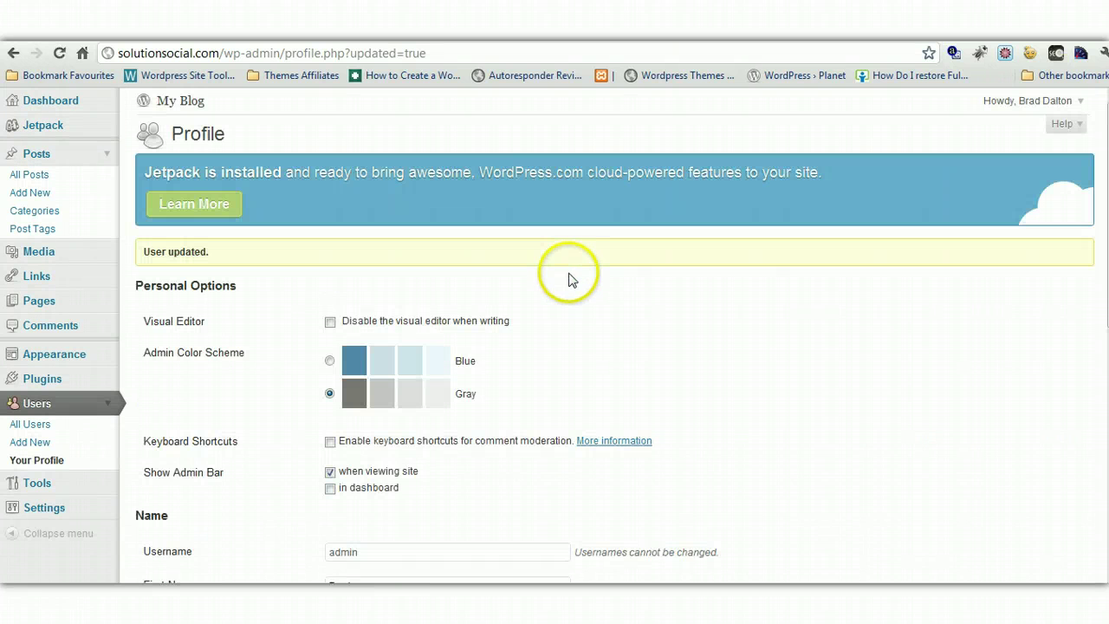
scroll(757, 297, "down", 1)
scroll(354, 349, "down", 2)
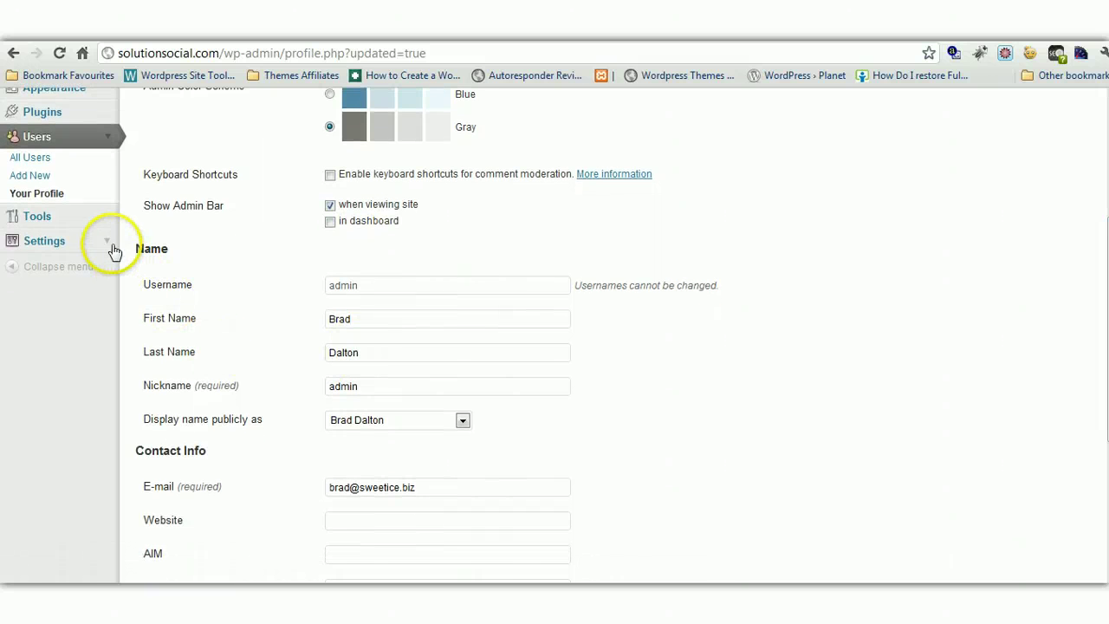
left_click(109, 241)
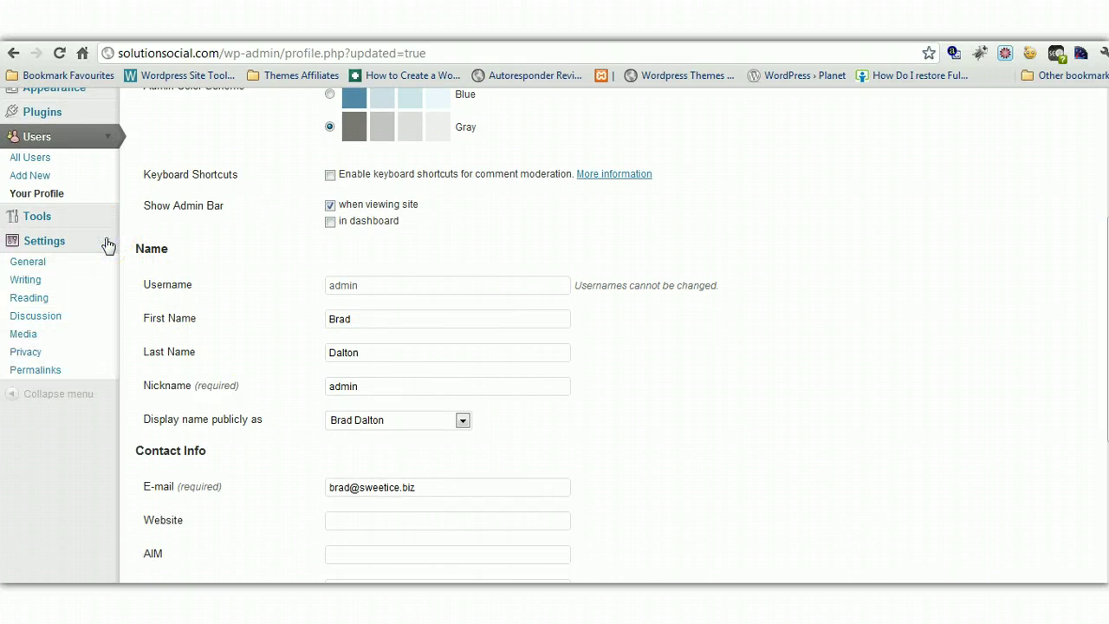
Open Permalink Settings and examine the ?p=123 part of the default URL
left_click(32, 372)
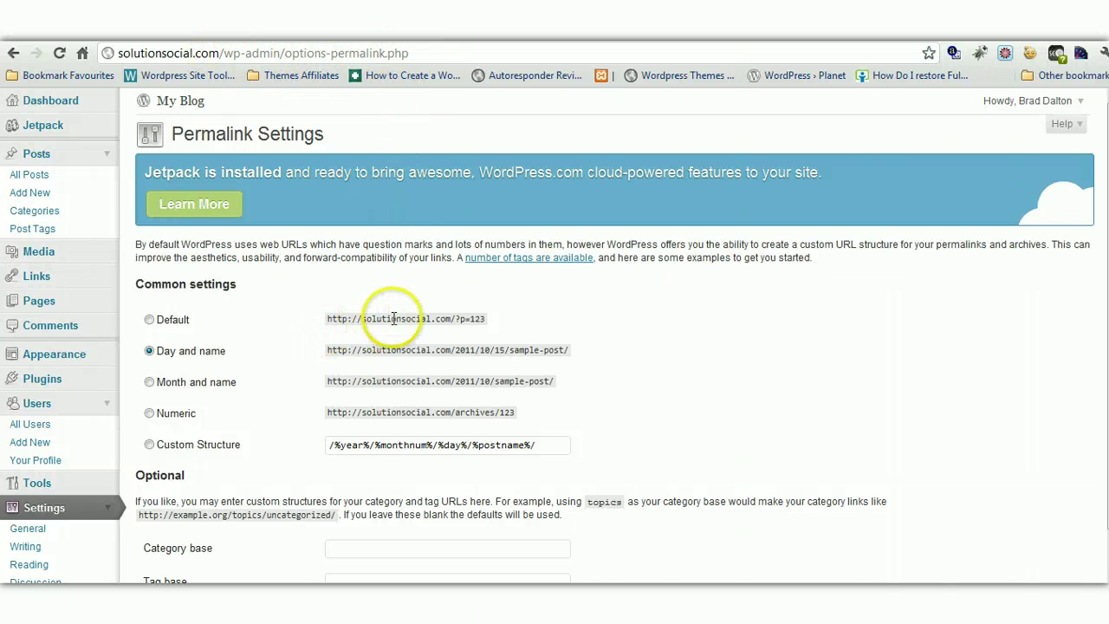
mouse_move(486, 319)
left_mouse_down()
mouse_move(456, 319)
mouse_move(482, 319)
left_mouse_up()
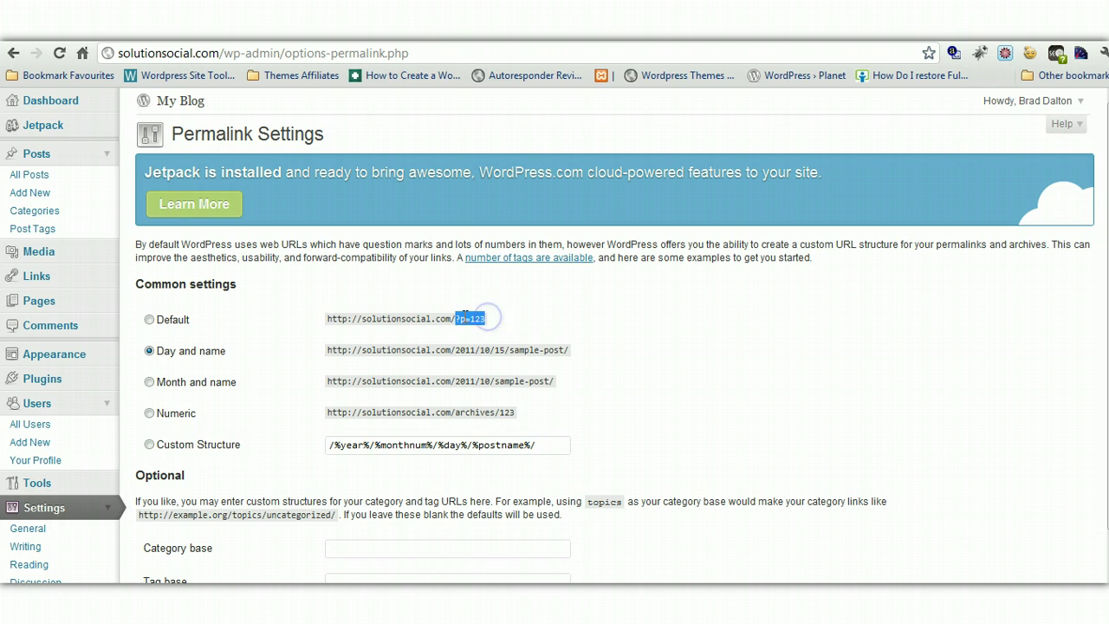
left_click(461, 320)
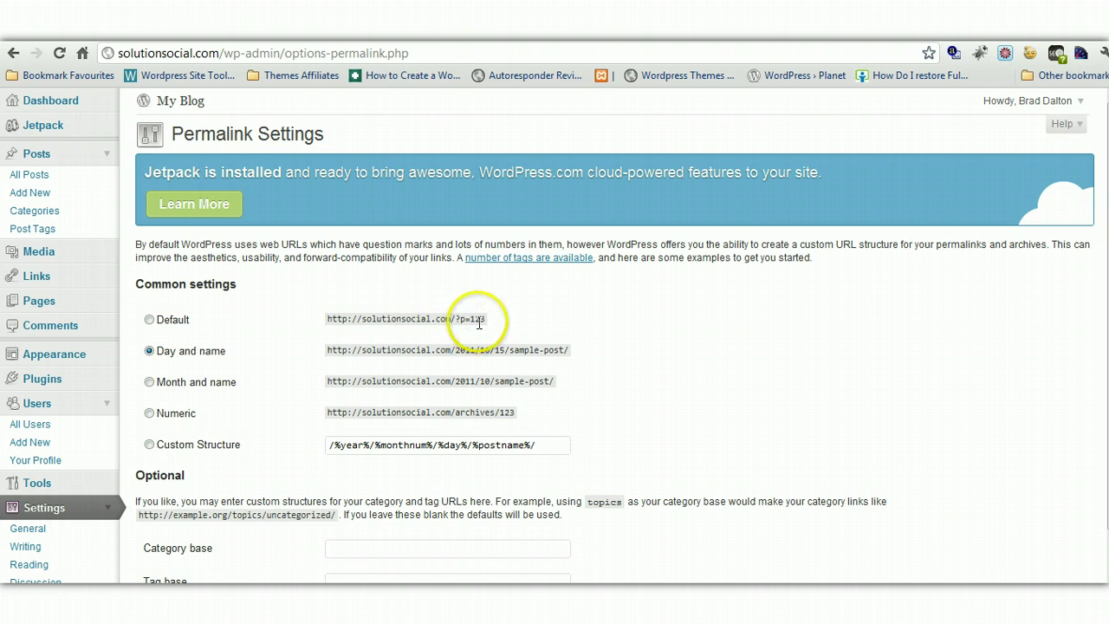
left_click_drag(485, 319, 463, 319)
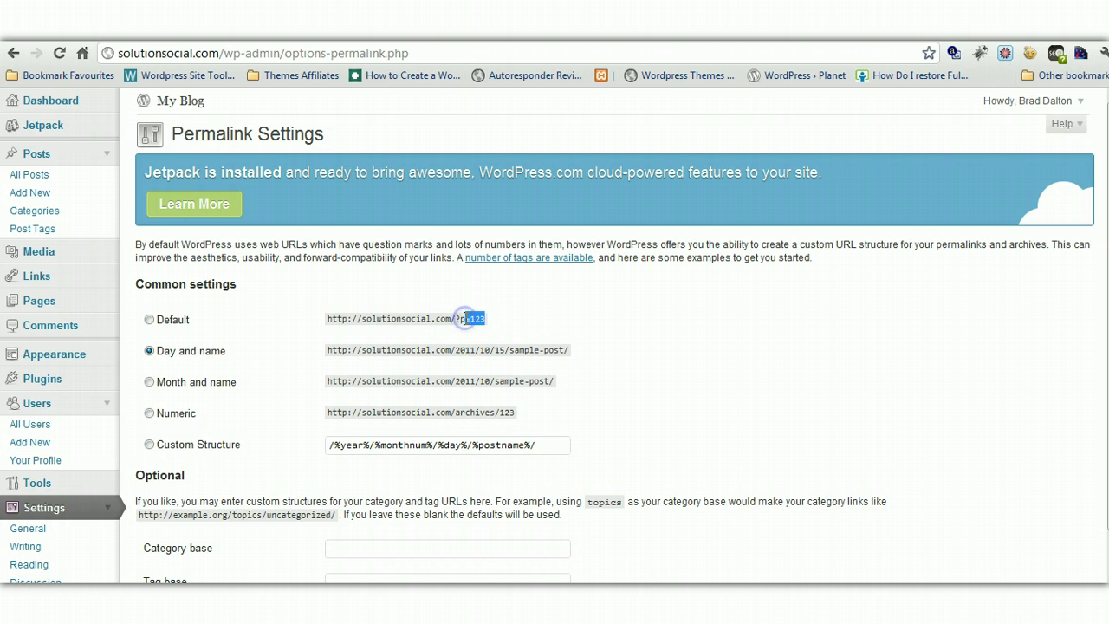
left_click_drag(465, 319, 502, 321)
left_click(508, 321)
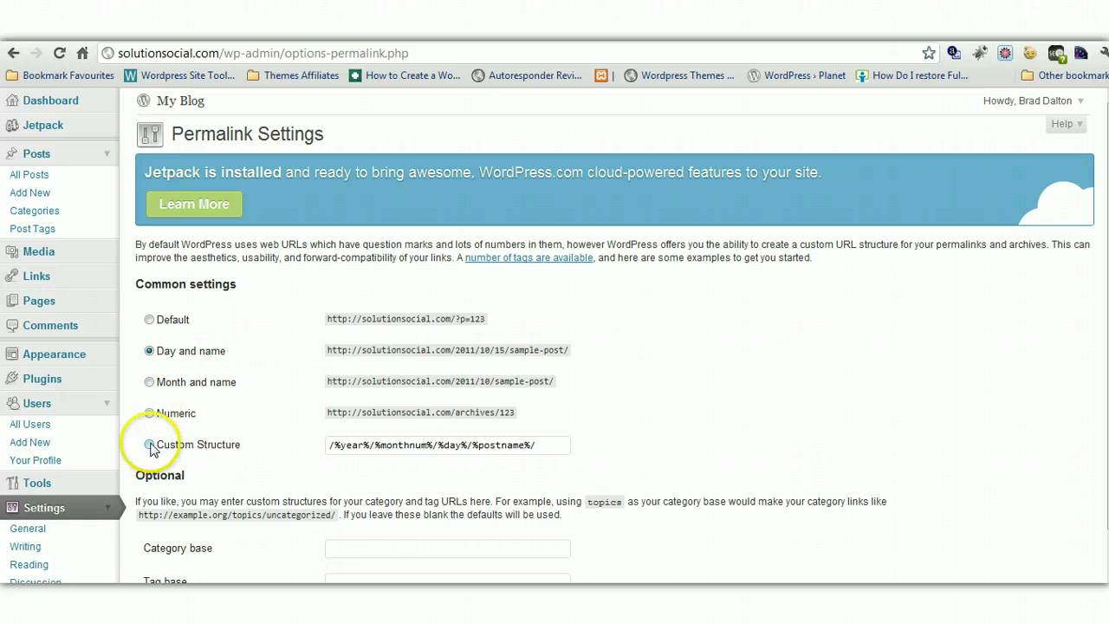
Compare permalink options, then save with Day and name selected
left_click(150, 444)
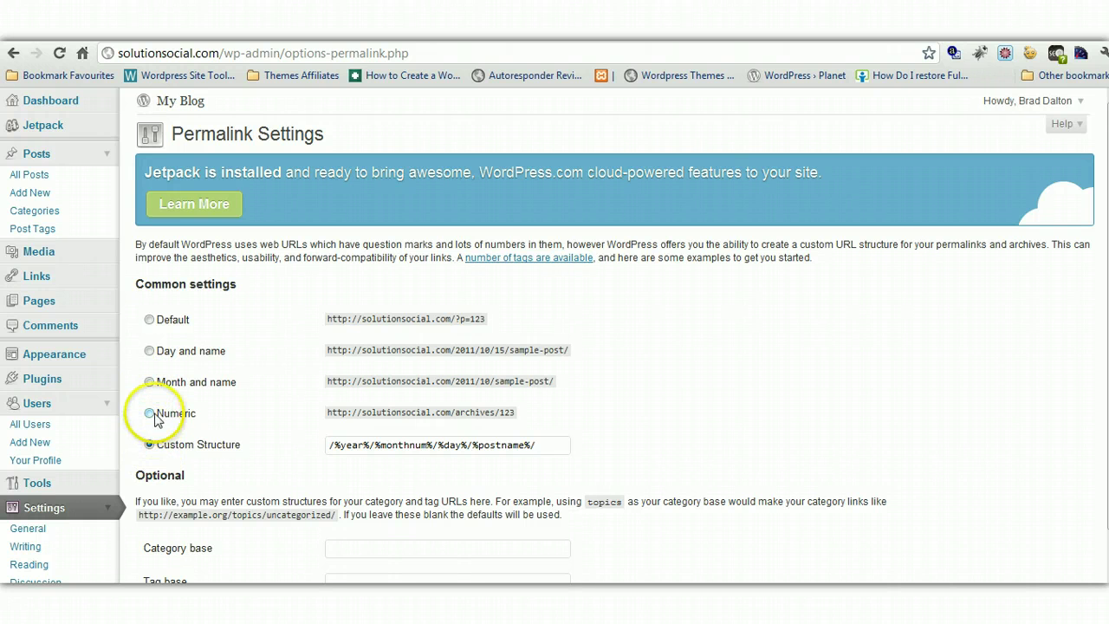
left_click(150, 355)
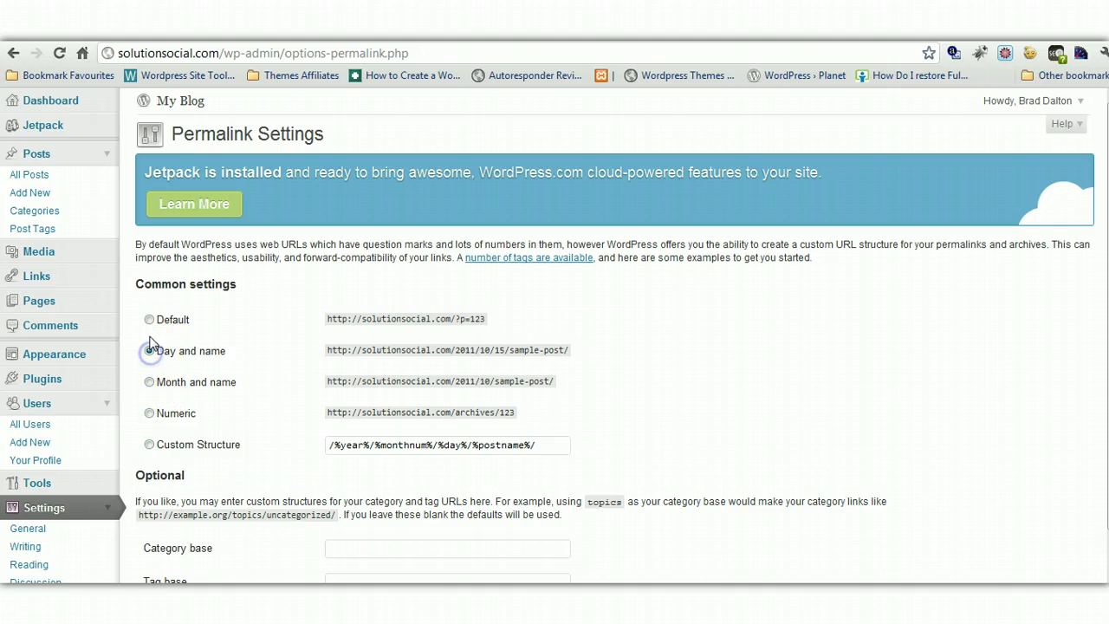
left_click(150, 320)
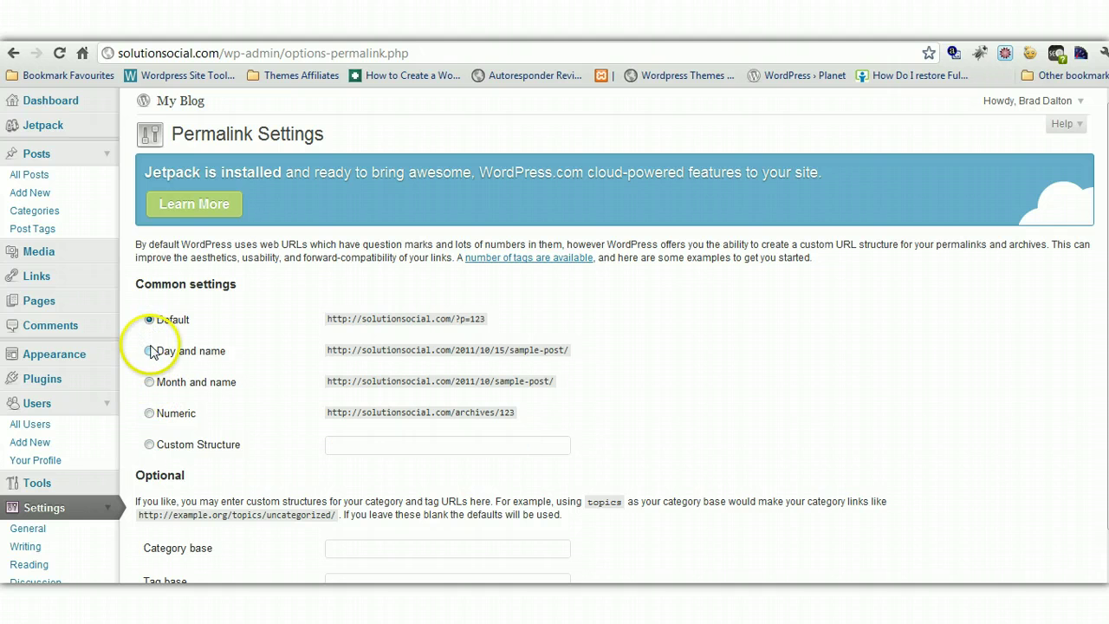
left_click(150, 351)
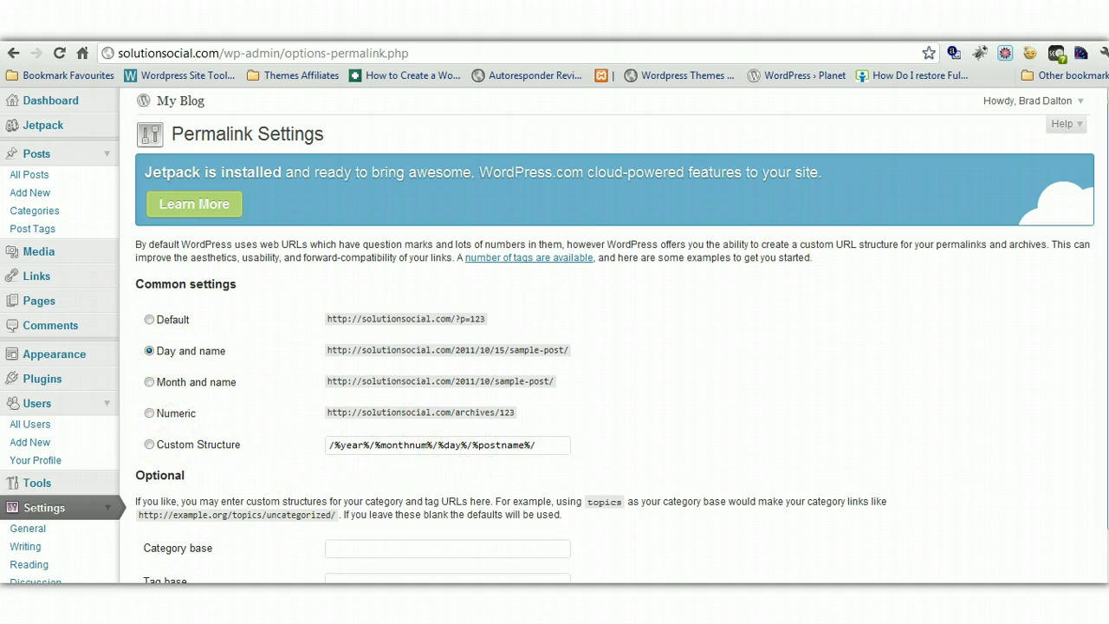
scroll(780, 259, "down", 1)
left_click(187, 536)
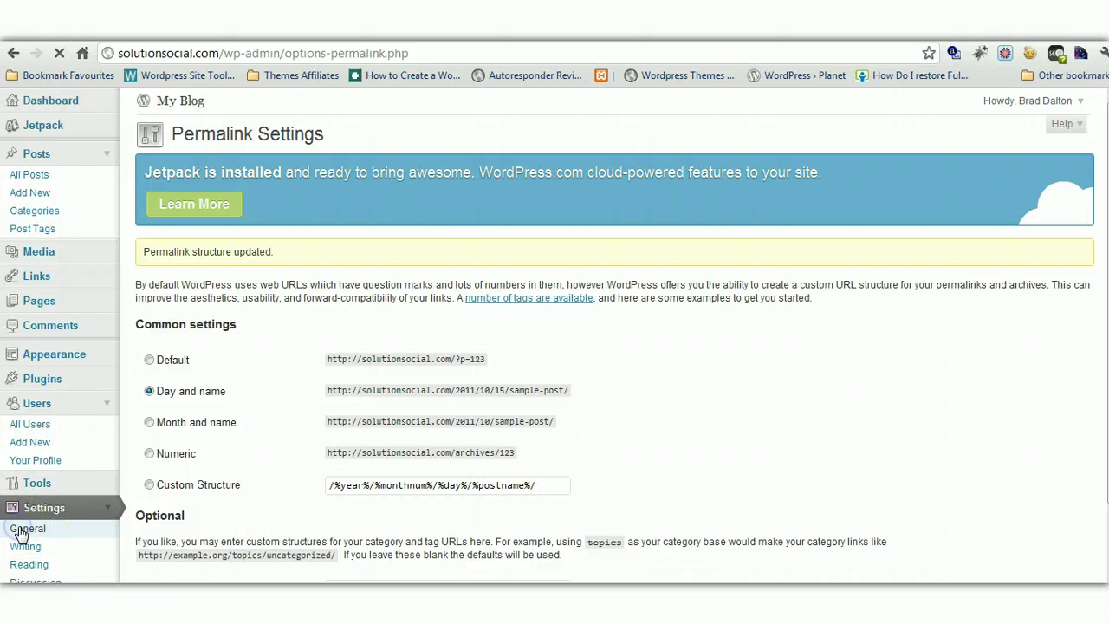
left_click(21, 530)
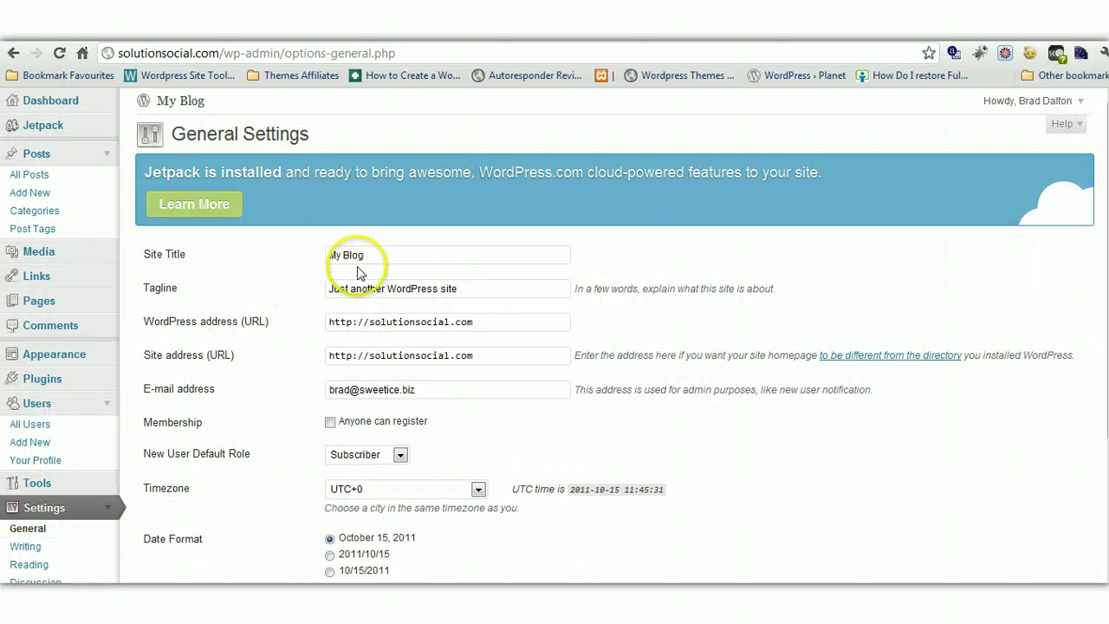
left_click_drag(370, 254, 290, 257)
left_click_drag(461, 290, 326, 295)
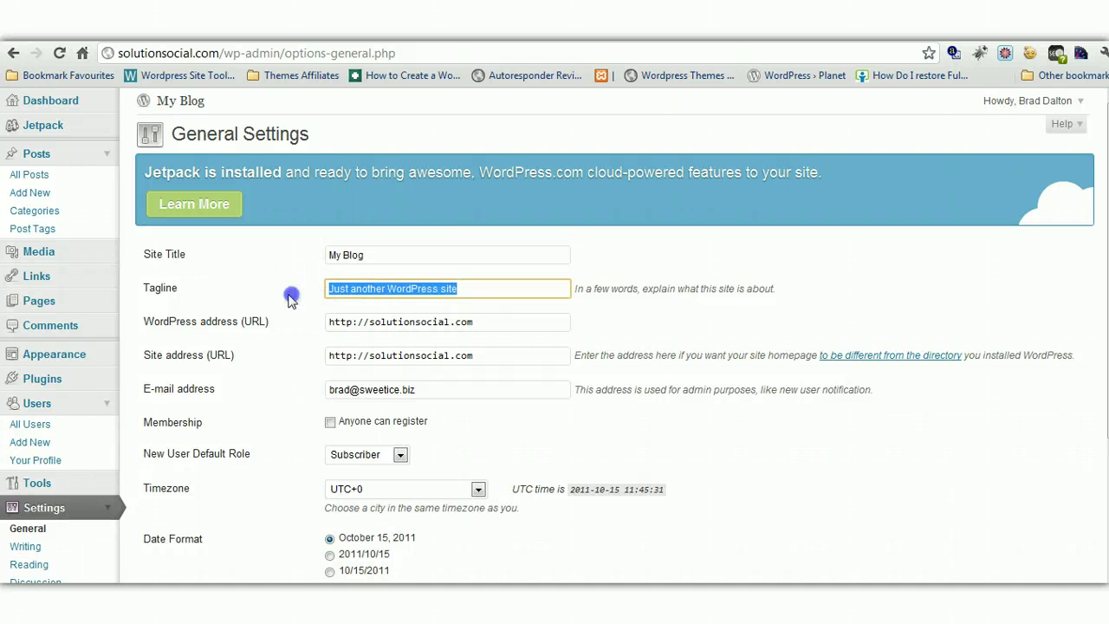
left_click(481, 286)
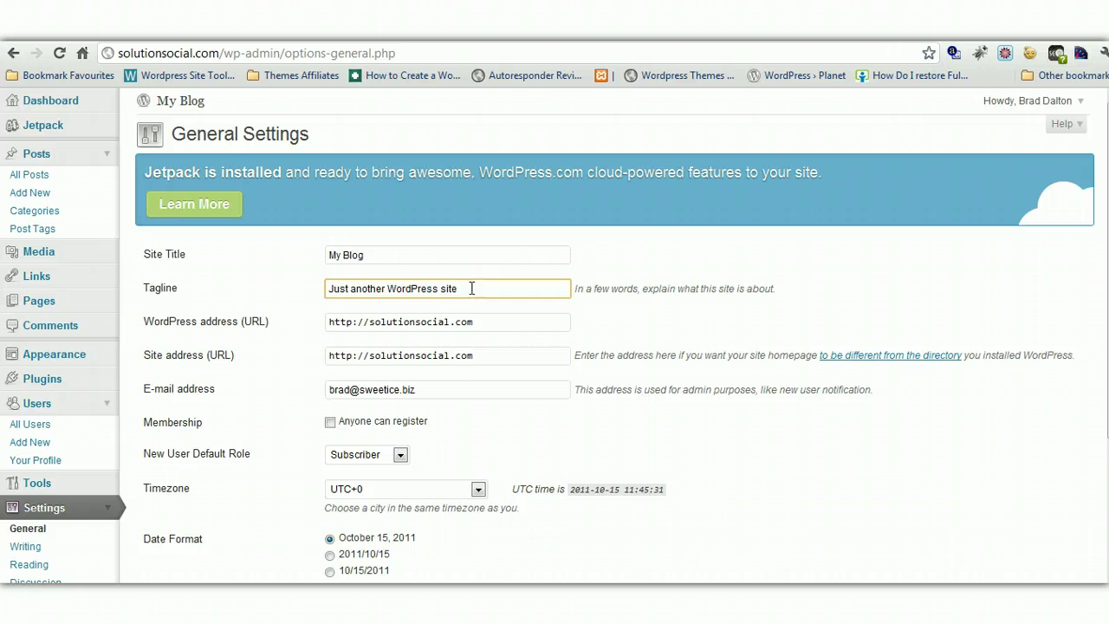
left_click_drag(471, 288, 321, 289)
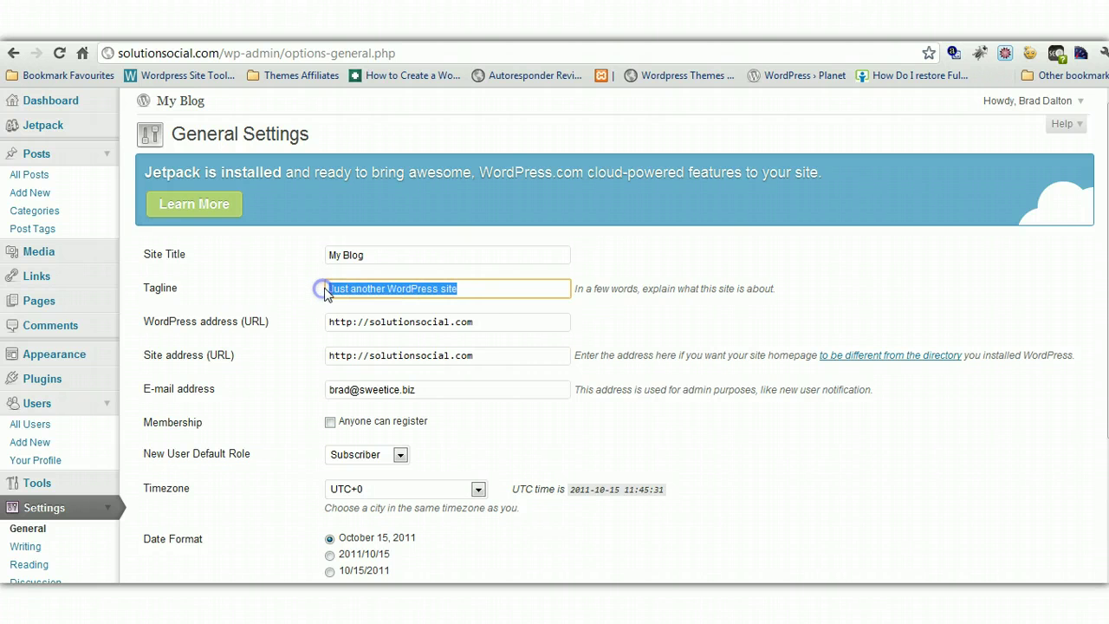
left_click(470, 290)
left_click_drag(411, 293, 301, 279)
left_click(547, 286)
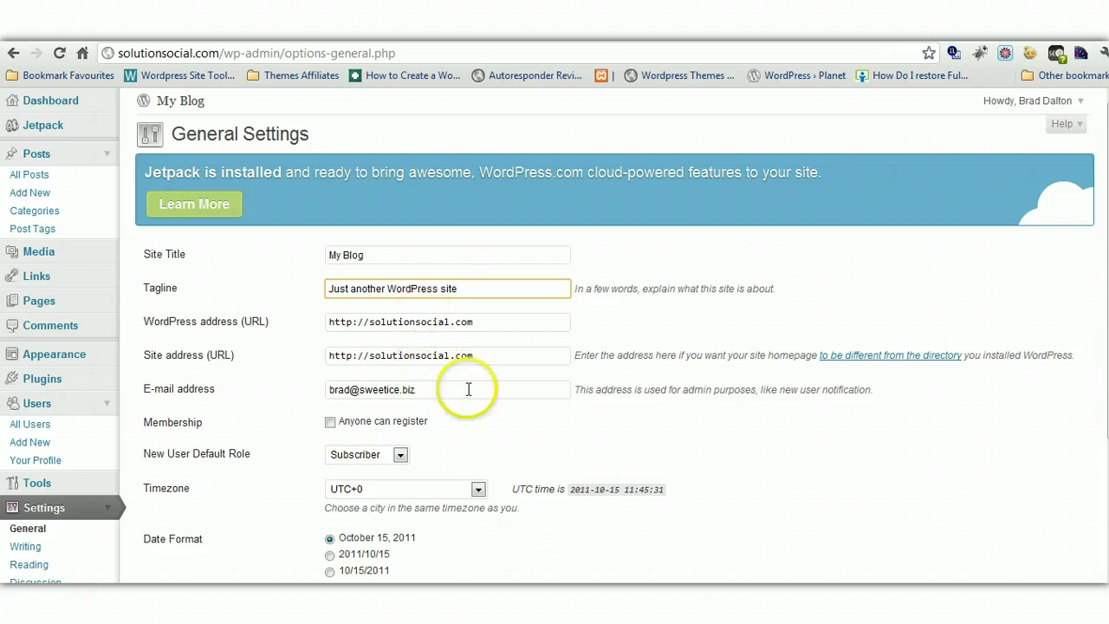
scroll(554, 337, "down", 2)
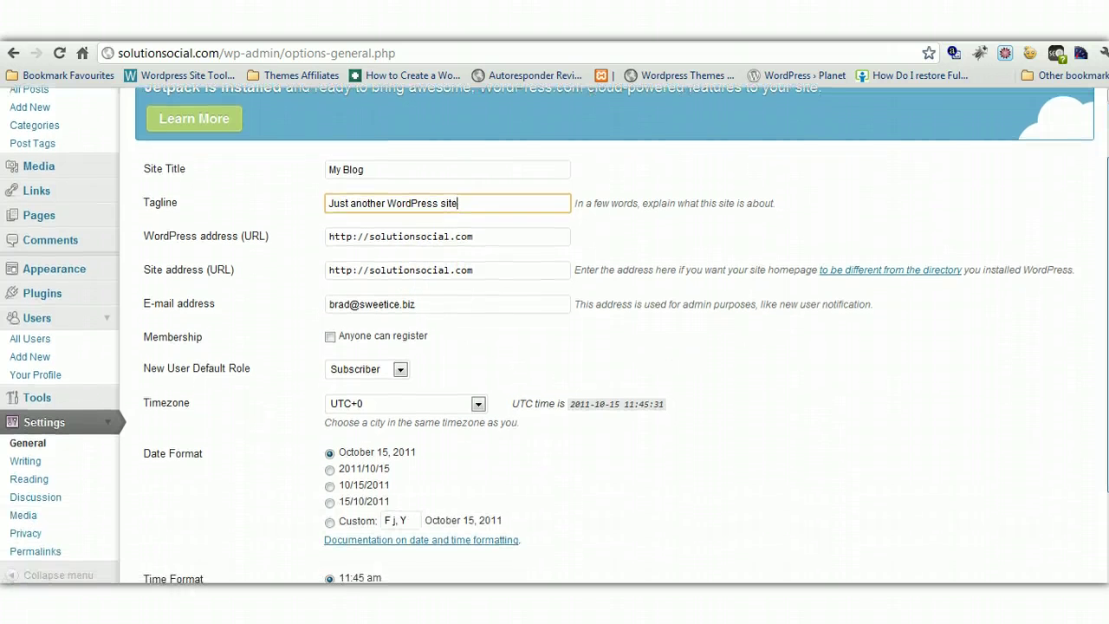
scroll(555, 337, "down", 2)
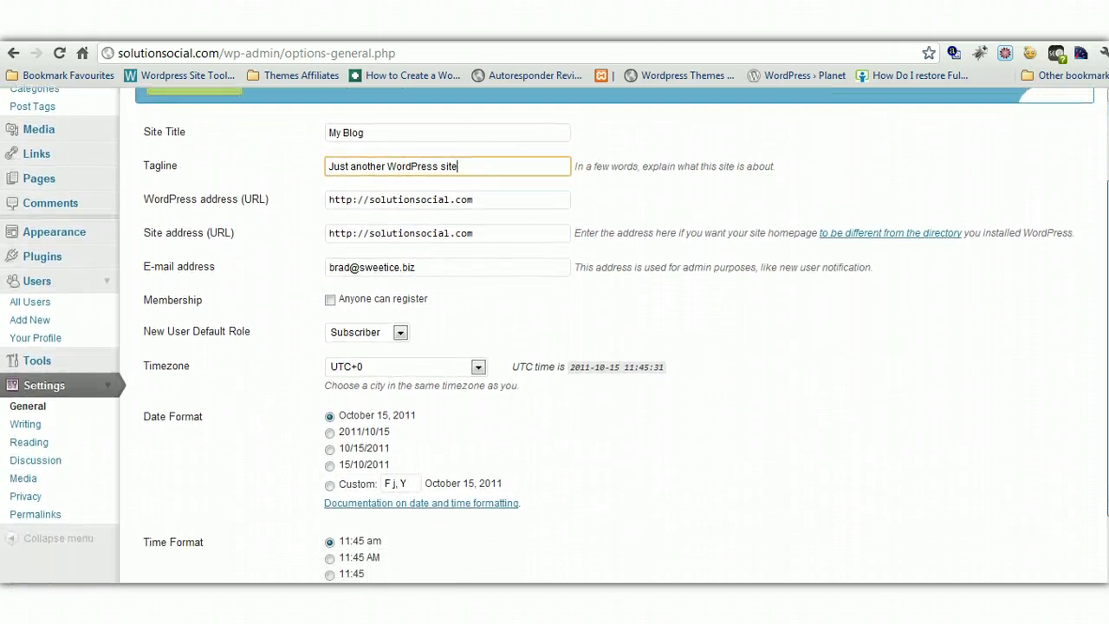
scroll(691, 352, "down", 2)
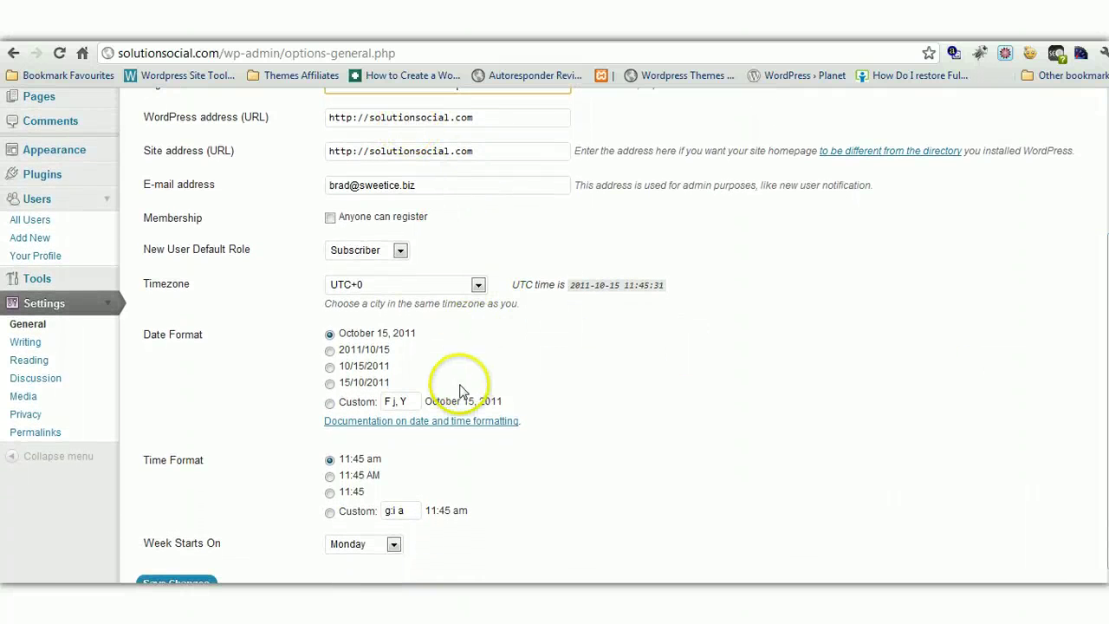
Open Writing Settings and review the post box size and default category
left_click(29, 343)
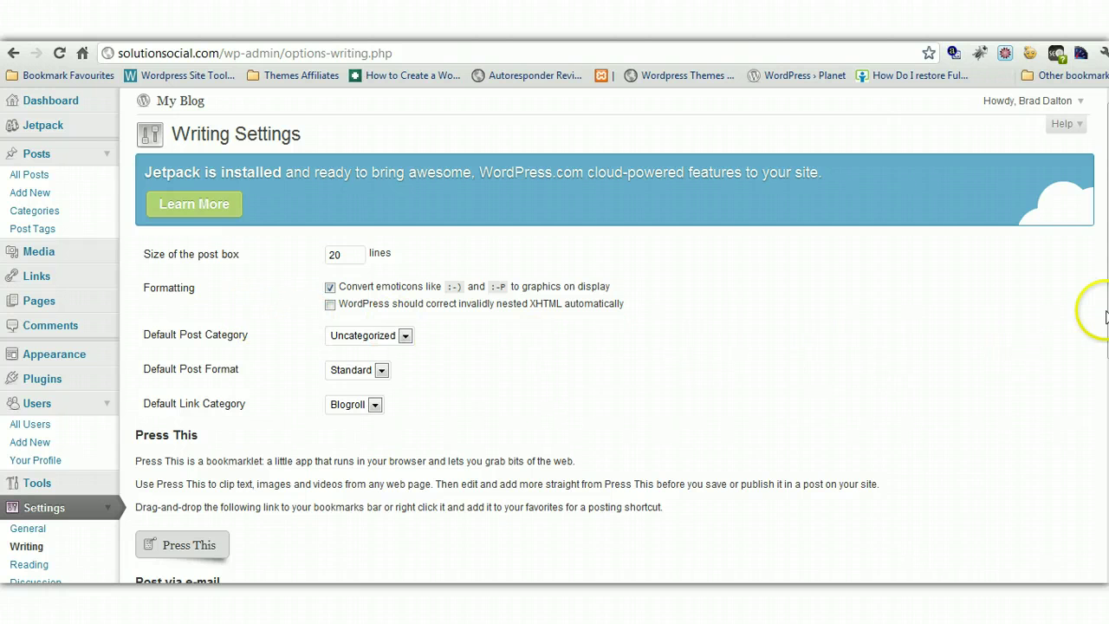
scroll(913, 364, "down", 1)
scroll(606, 347, "down", 3)
scroll(607, 347, "up", 3)
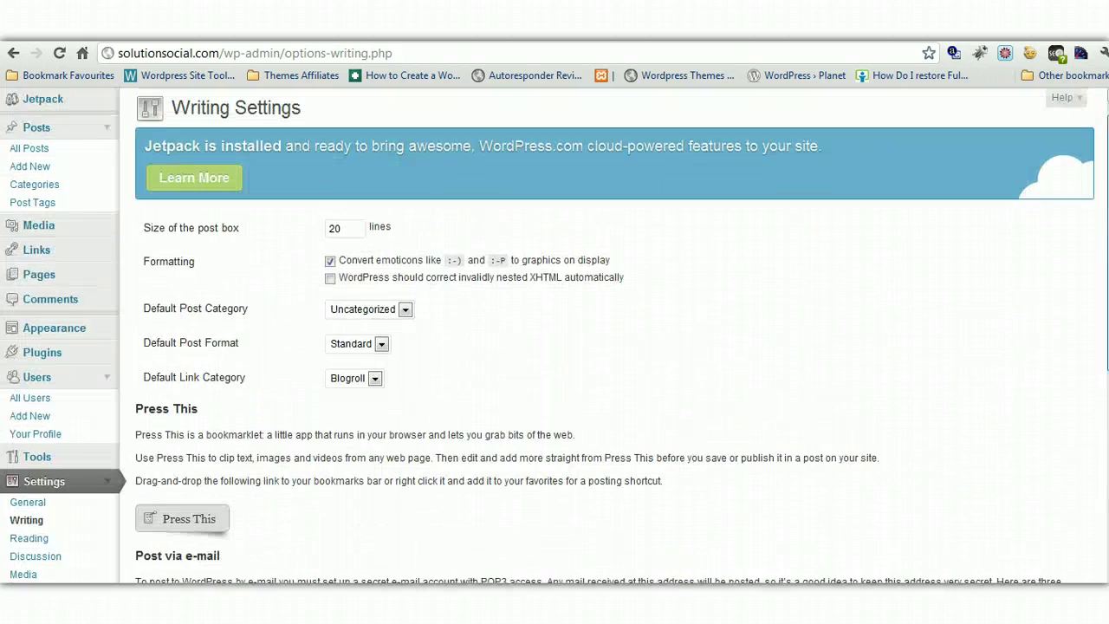
scroll(607, 347, "down", 4)
scroll(555, 333, "down", 3)
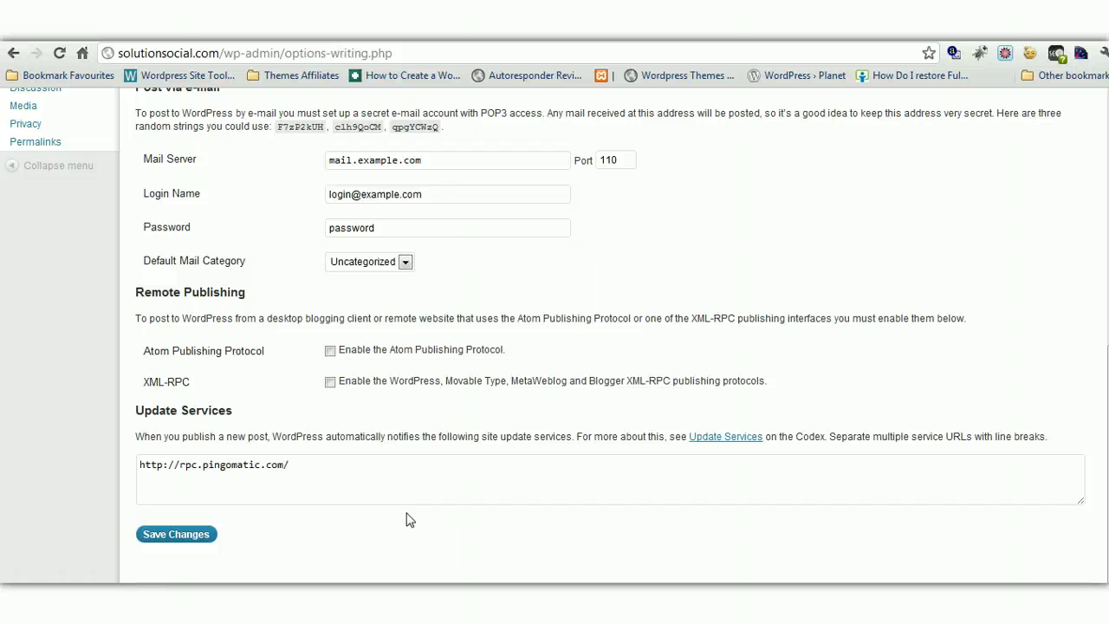
Toggle the Atom Publishing Protocol on and back off, leaving it disabled
left_click(330, 350)
left_click(330, 350)
scroll(1096, 147, "up", 5)
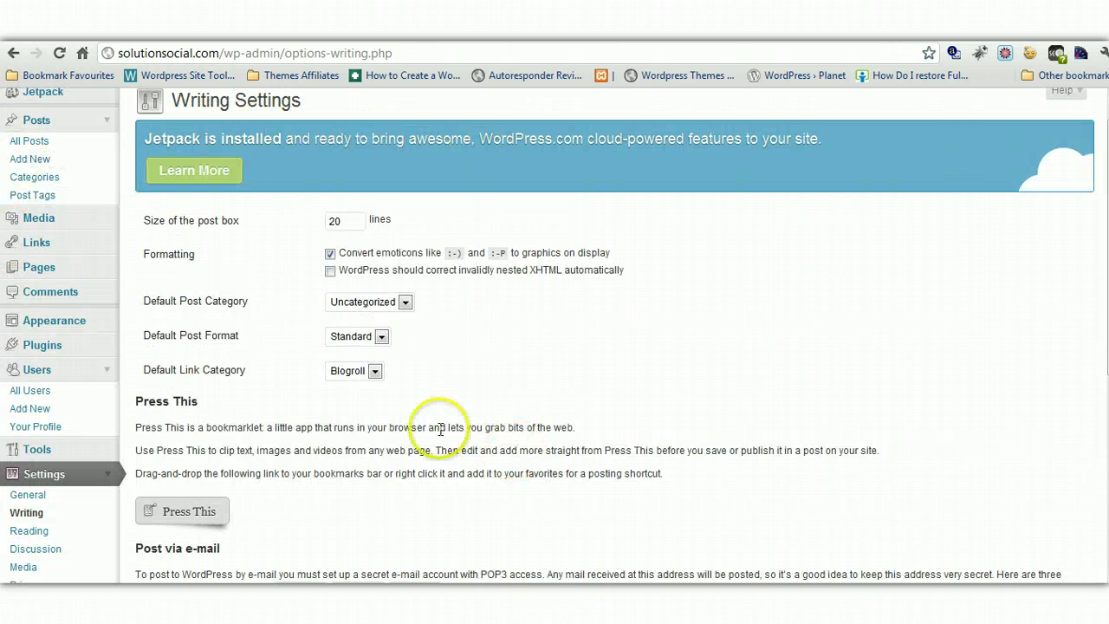
scroll(614, 338, "down", 2)
scroll(549, 389, "down", 1)
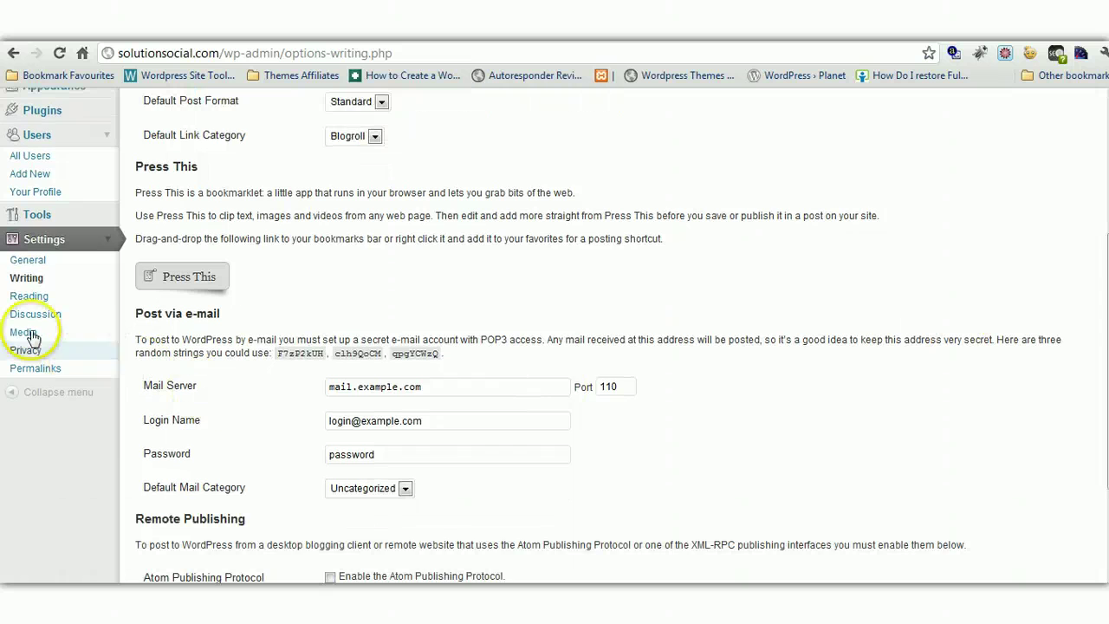
In Reading Settings, set the front page to a static page showing Sample Page
left_click(28, 295)
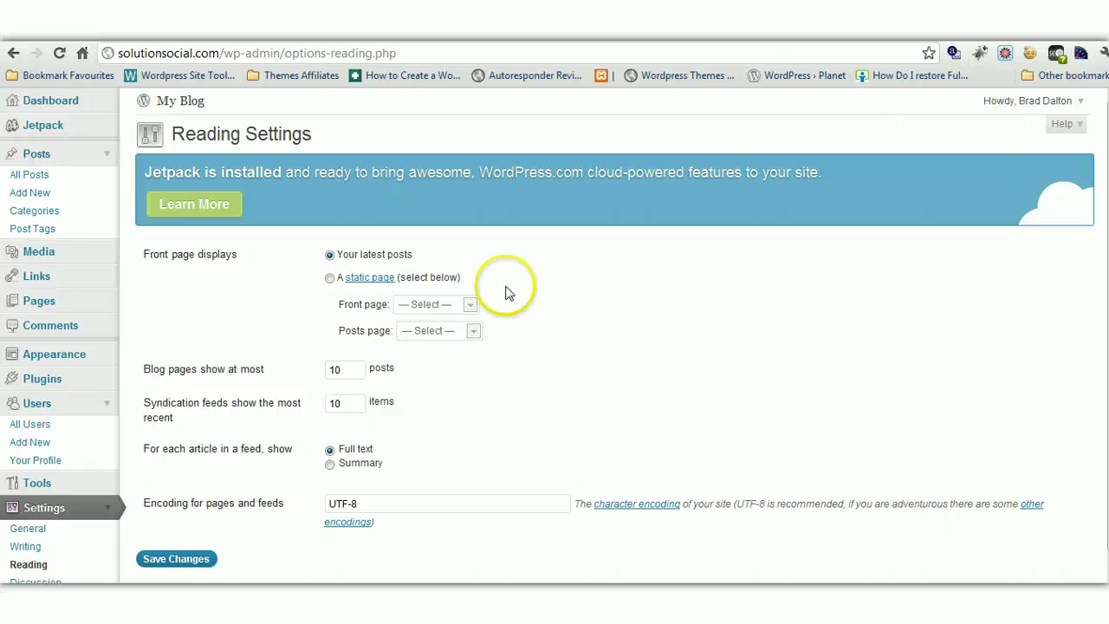
left_click(330, 277)
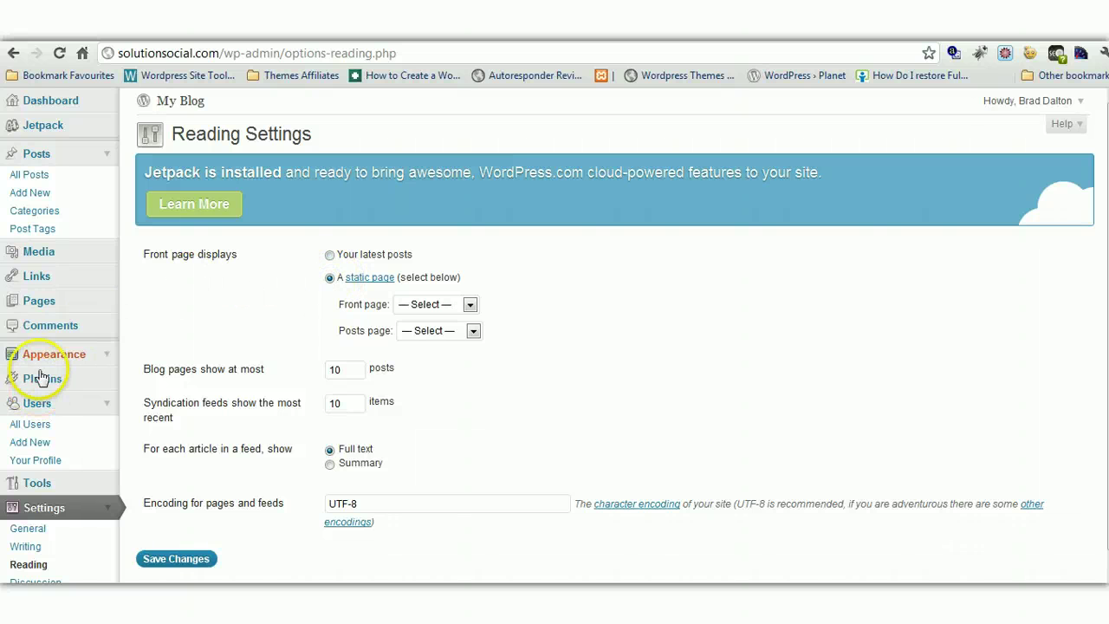
left_click(107, 301)
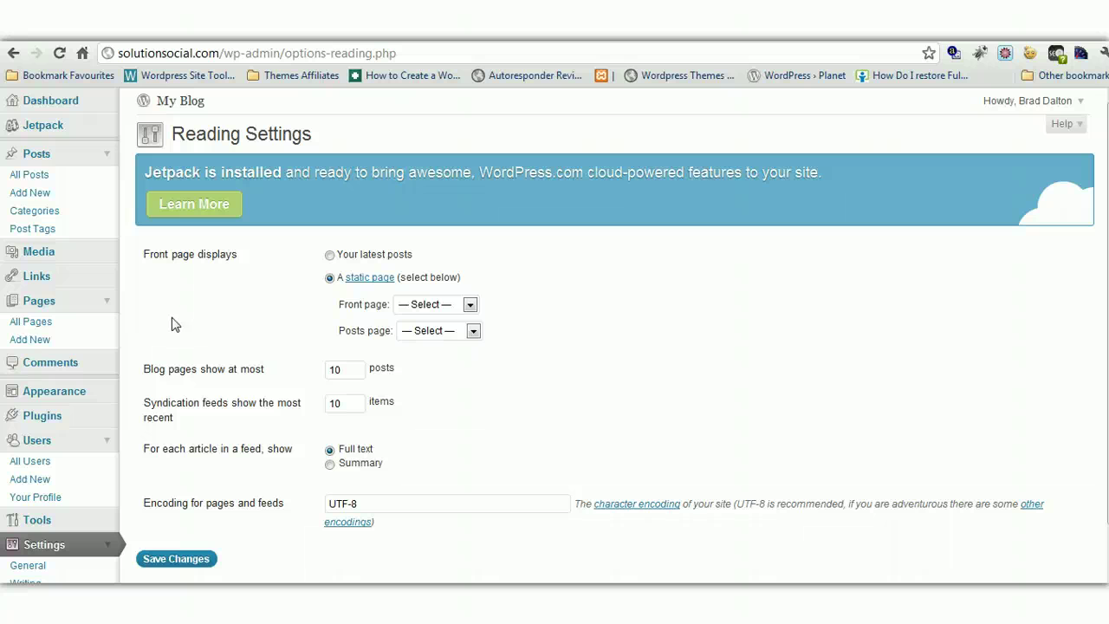
left_click(469, 305)
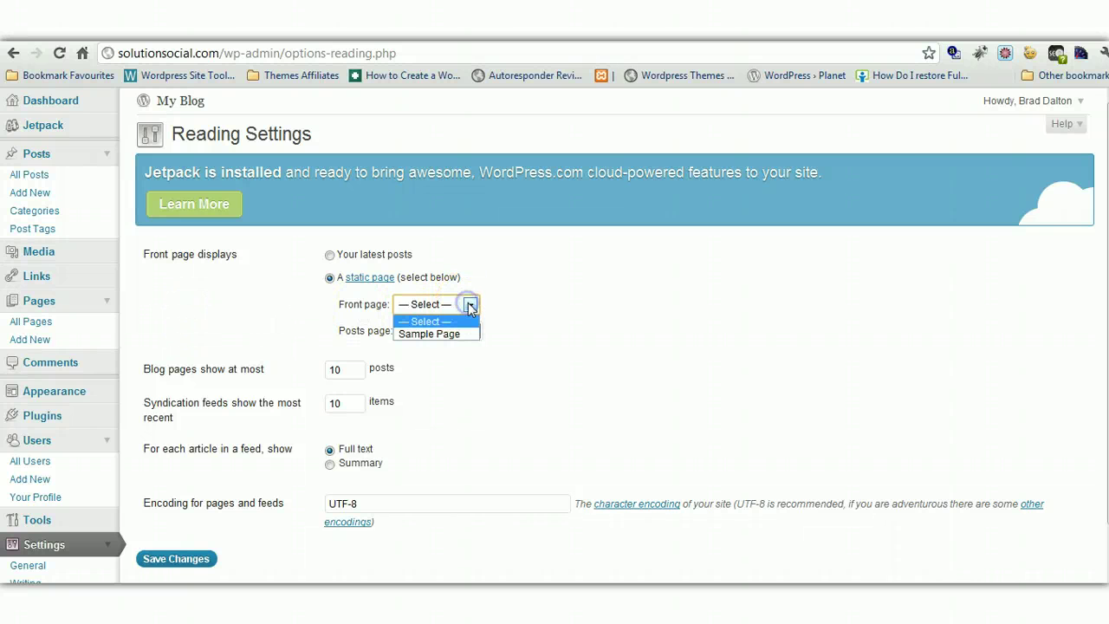
left_click(442, 334)
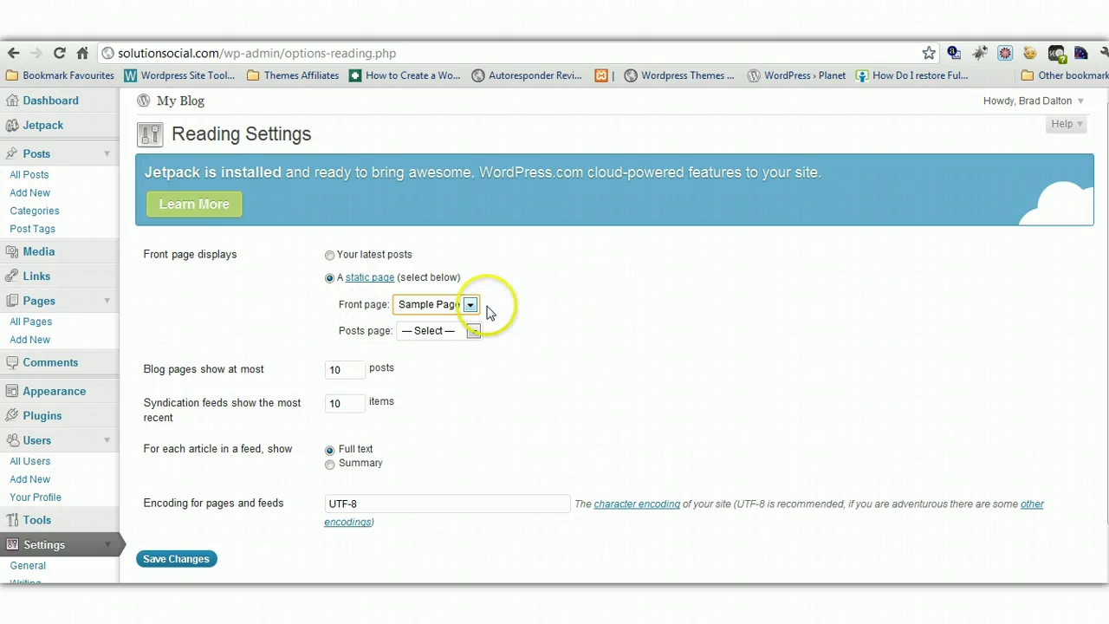
Revert the front page to Your latest posts and set feed articles to Summary
left_click(329, 255)
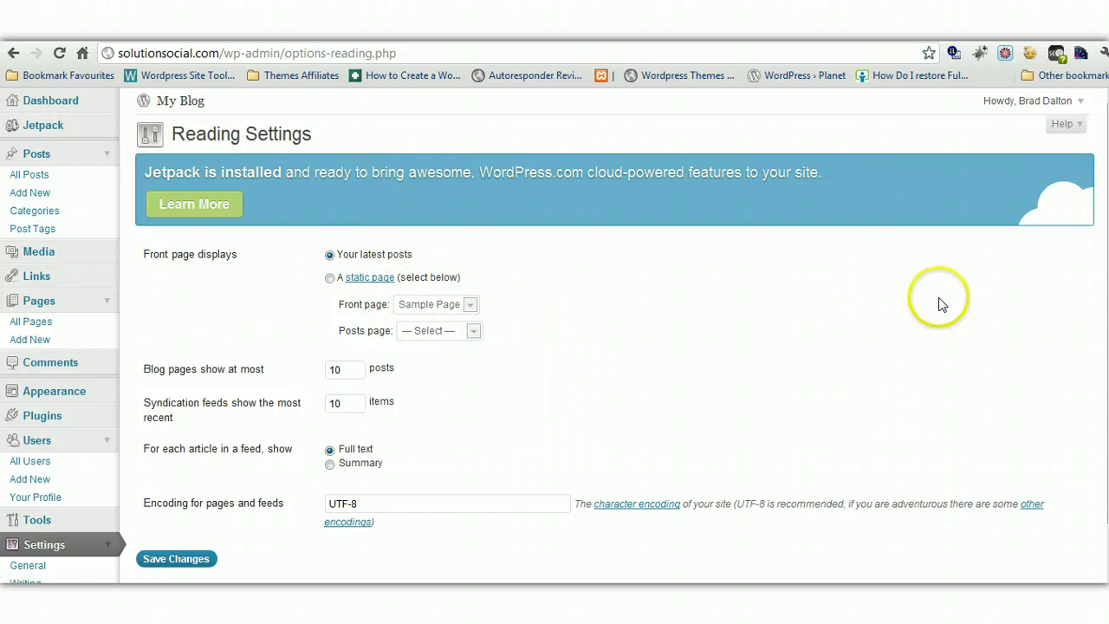
scroll(554, 338, "down", 2)
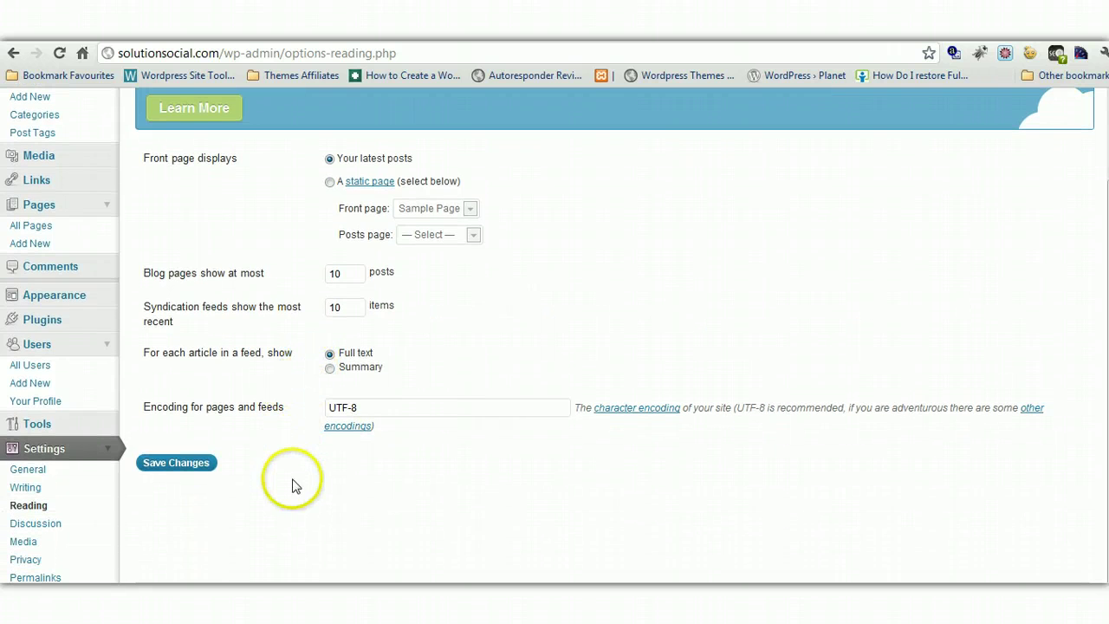
left_click(330, 367)
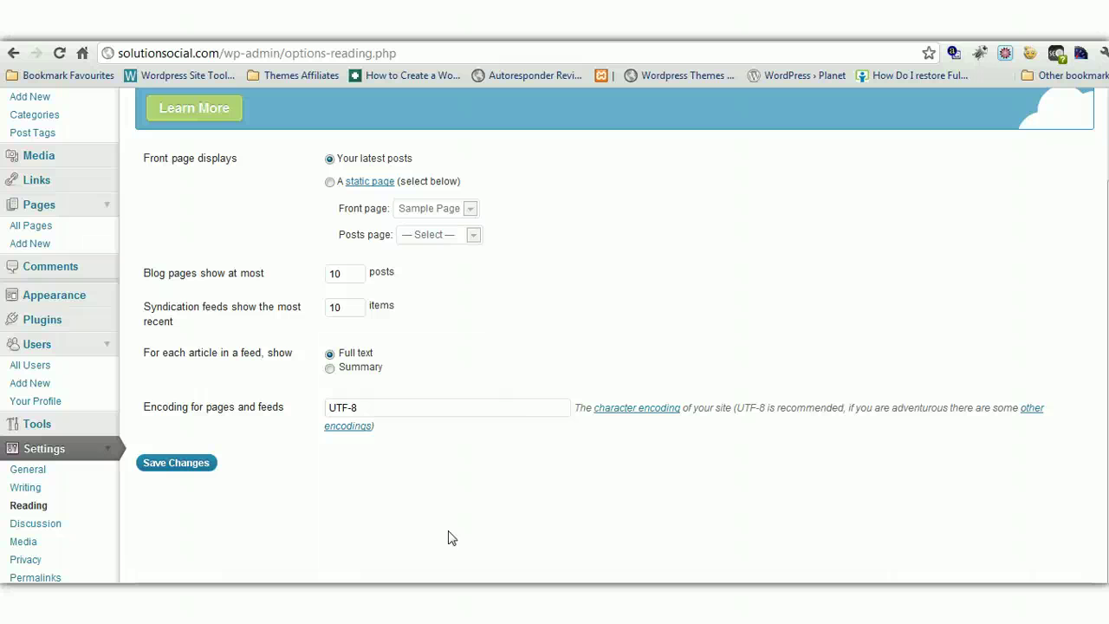
In Discussion Settings, tick then untick 'Users must be registered and logged in to comment'
left_click(29, 524)
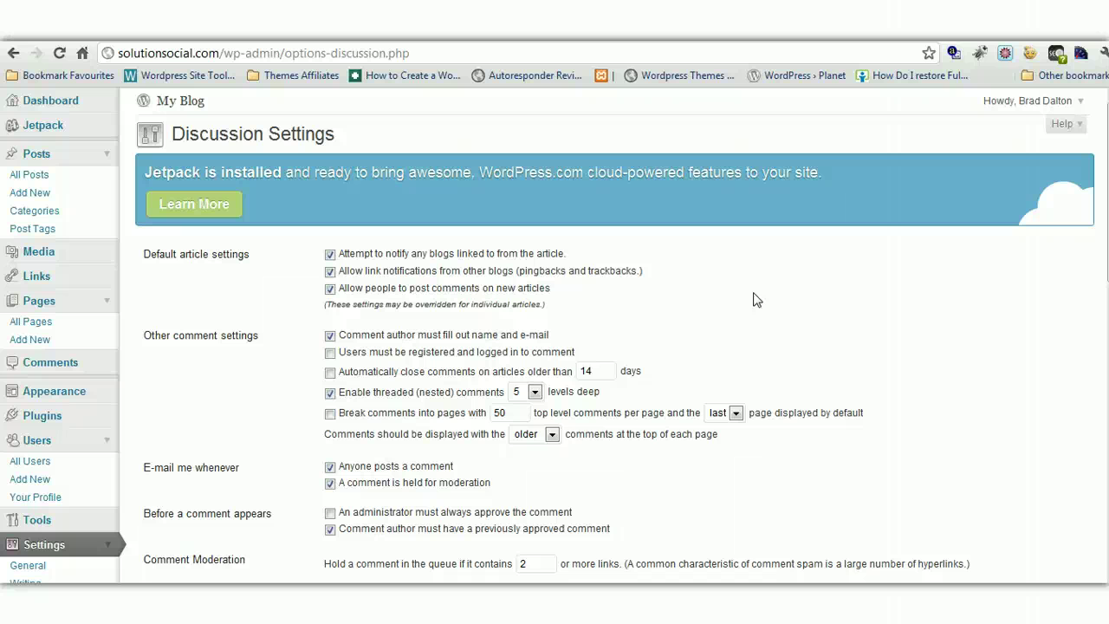
scroll(1100, 259, "down", 2)
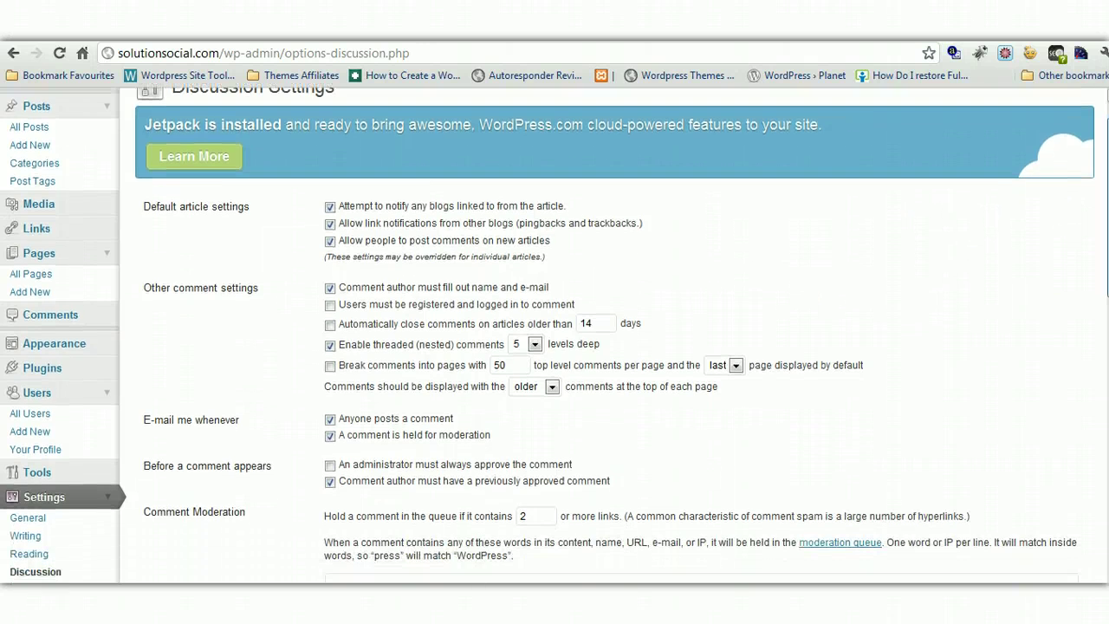
scroll(555, 333, "down", 2)
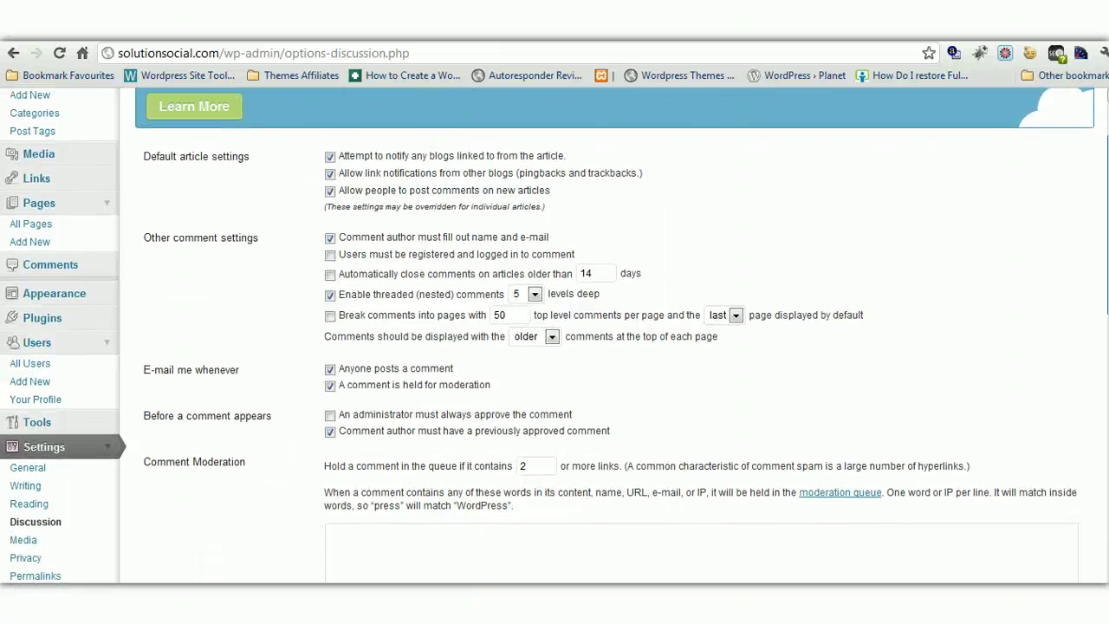
scroll(1020, 255, "up", 1)
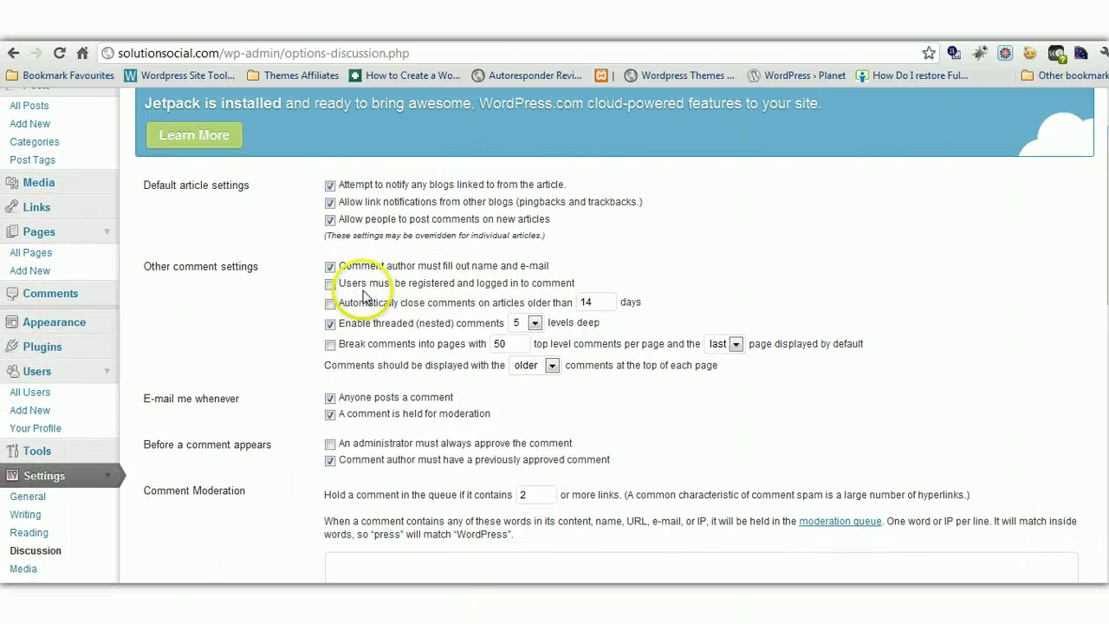
left_click(330, 284)
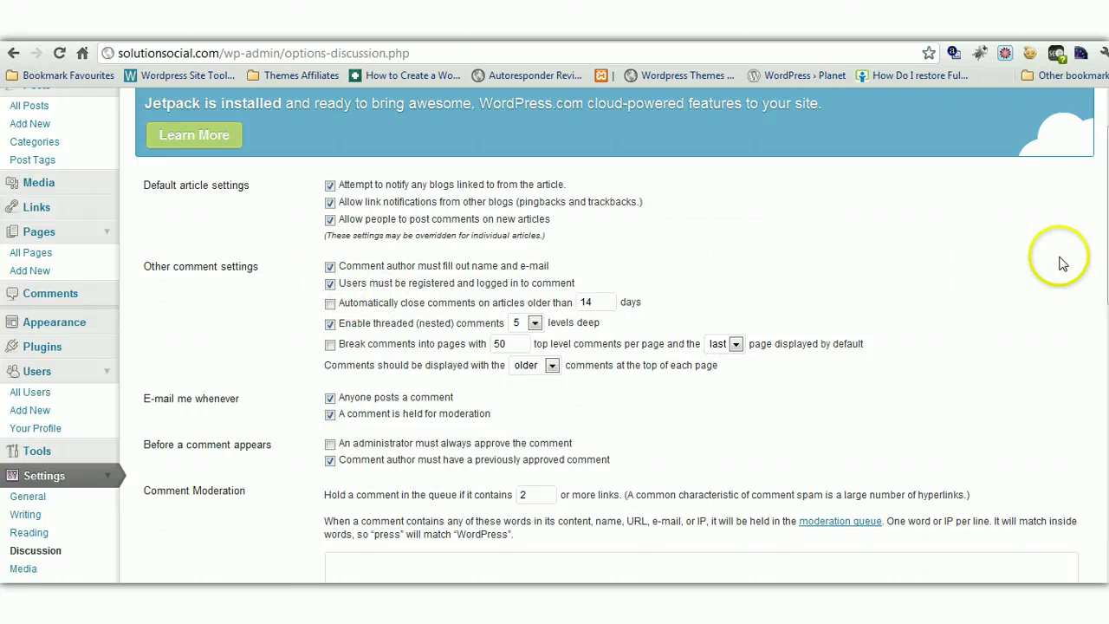
left_click(330, 283)
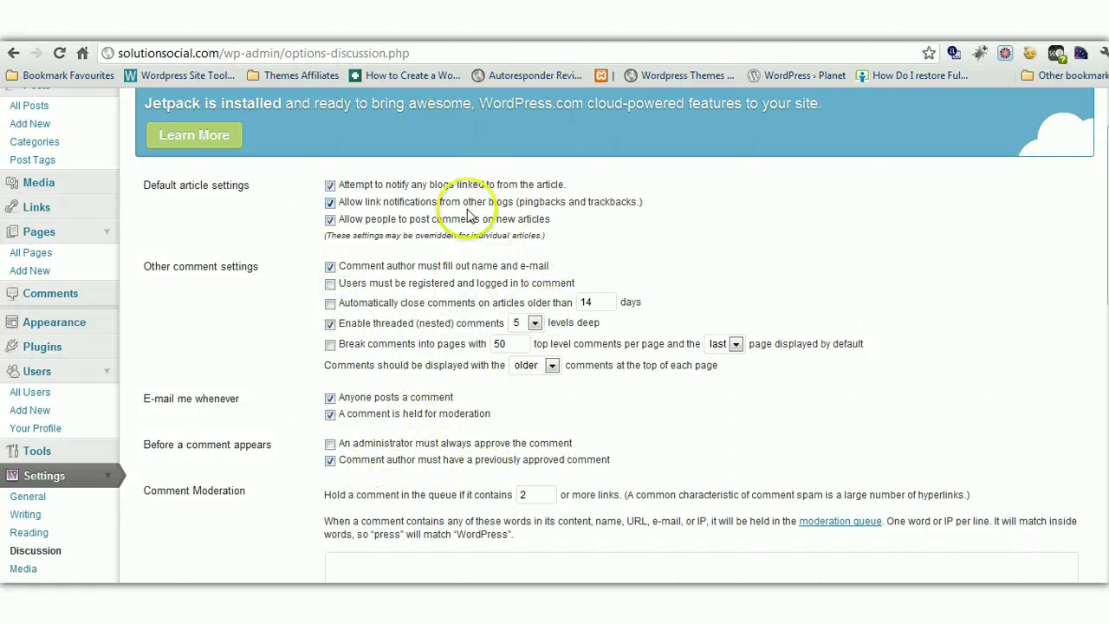
scroll(555, 336, "down", 2)
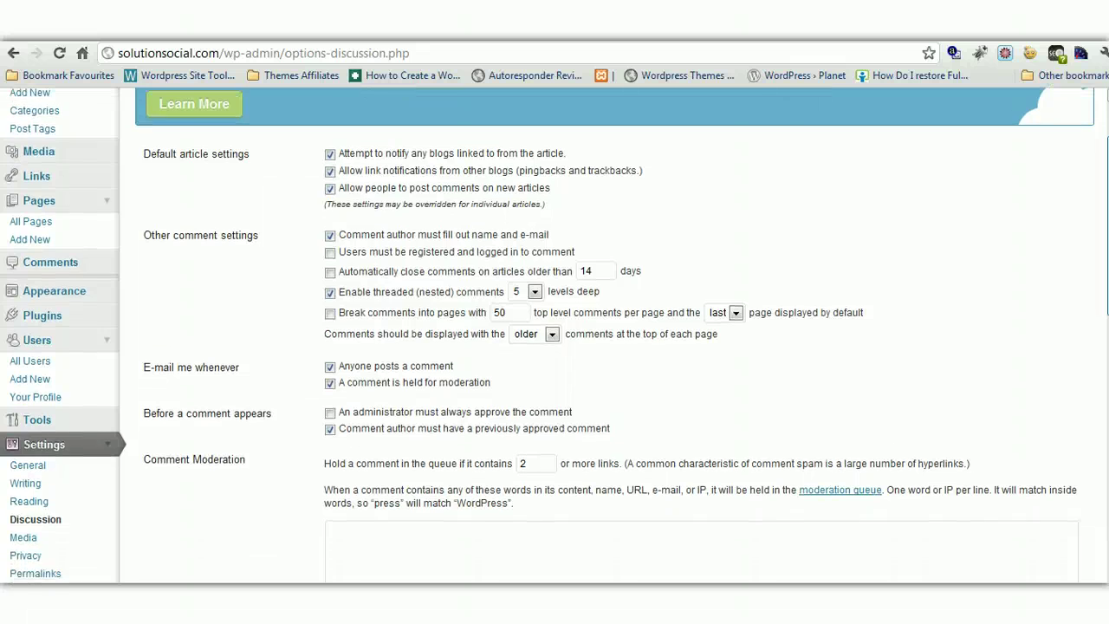
scroll(554, 336, "down", 6)
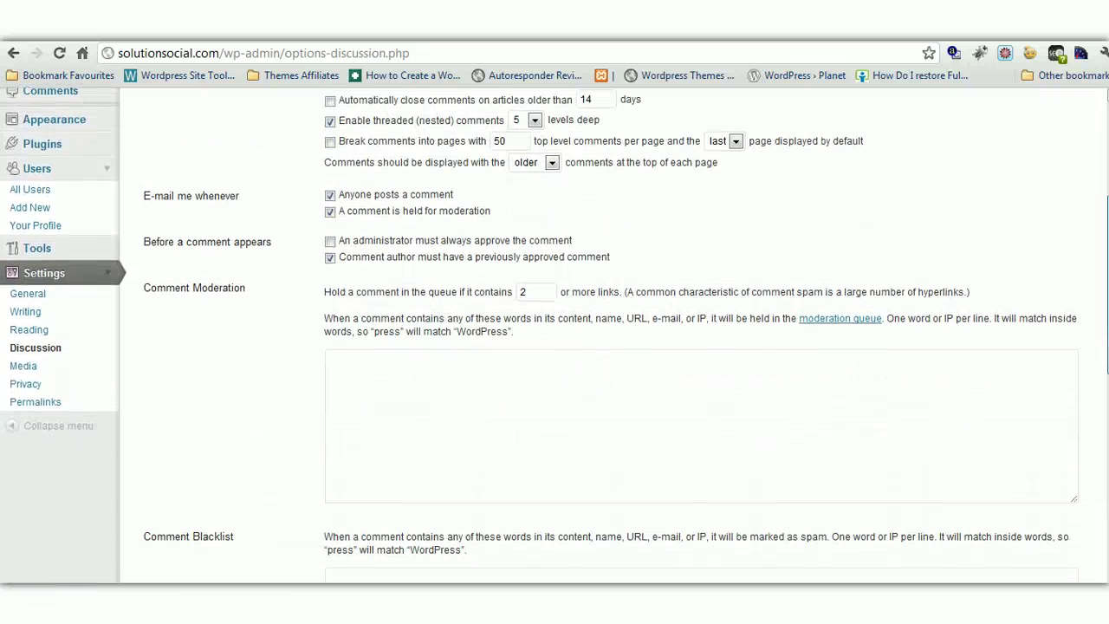
Select Gravatar Logo as the Default Avatar in the Avatars section
scroll(555, 337, "up", 3)
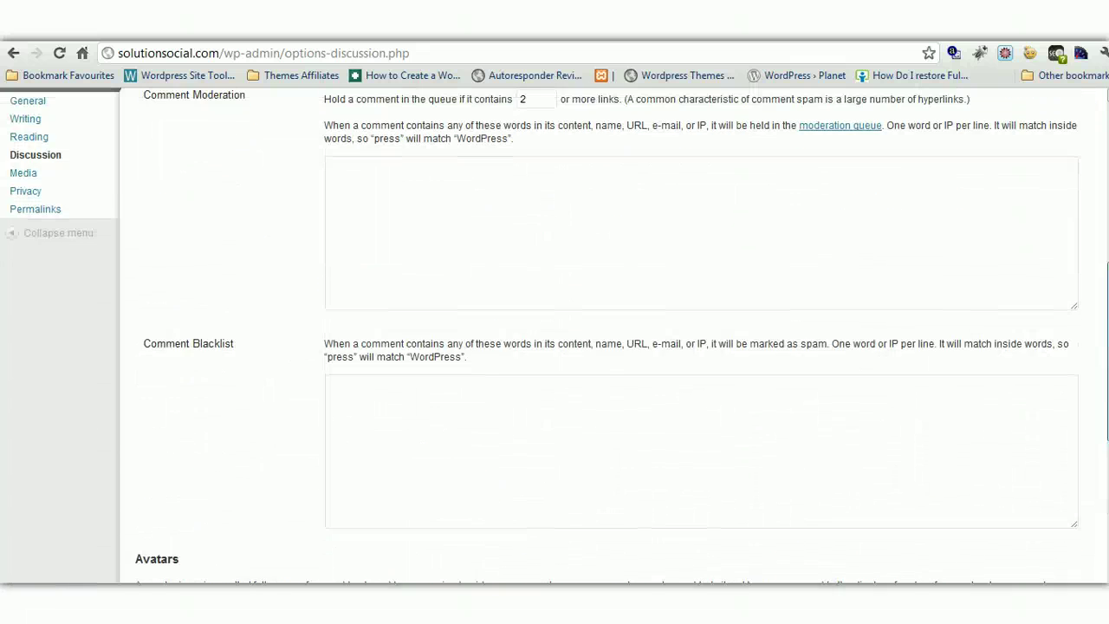
scroll(554, 336, "down", 1)
scroll(554, 336, "up", 1)
left_click(457, 397)
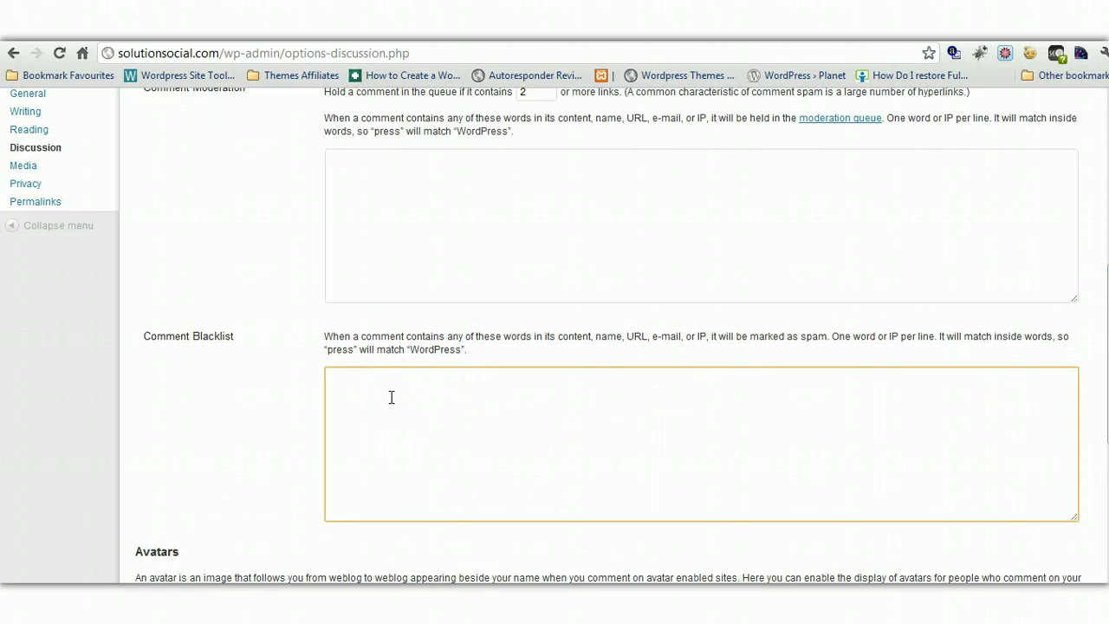
left_click(711, 409)
scroll(554, 337, "down", 3)
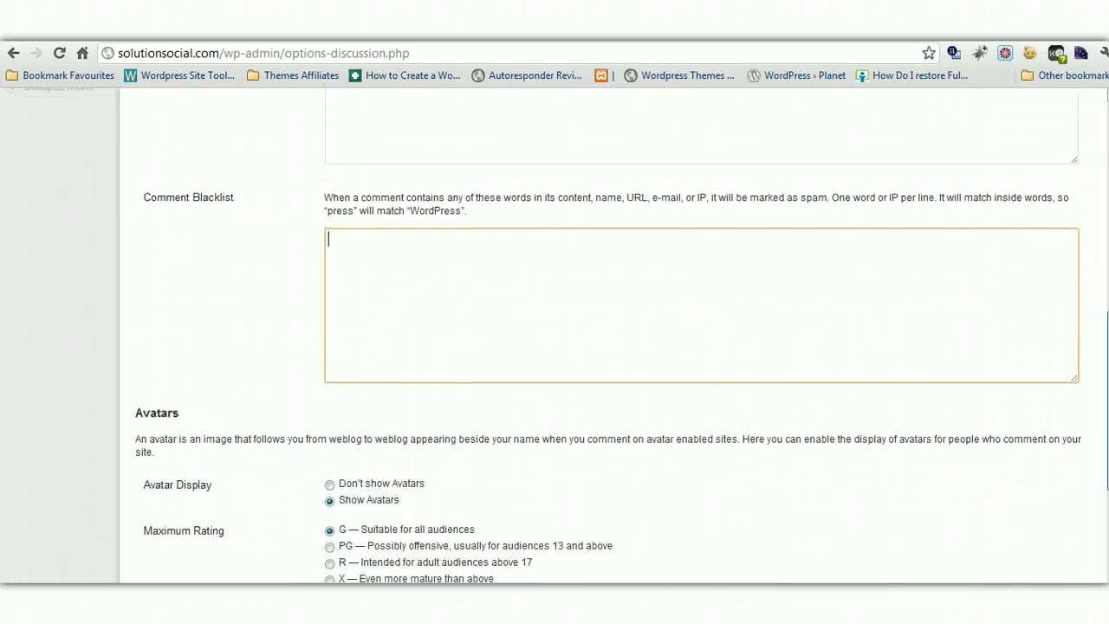
scroll(1057, 376, "up", 1)
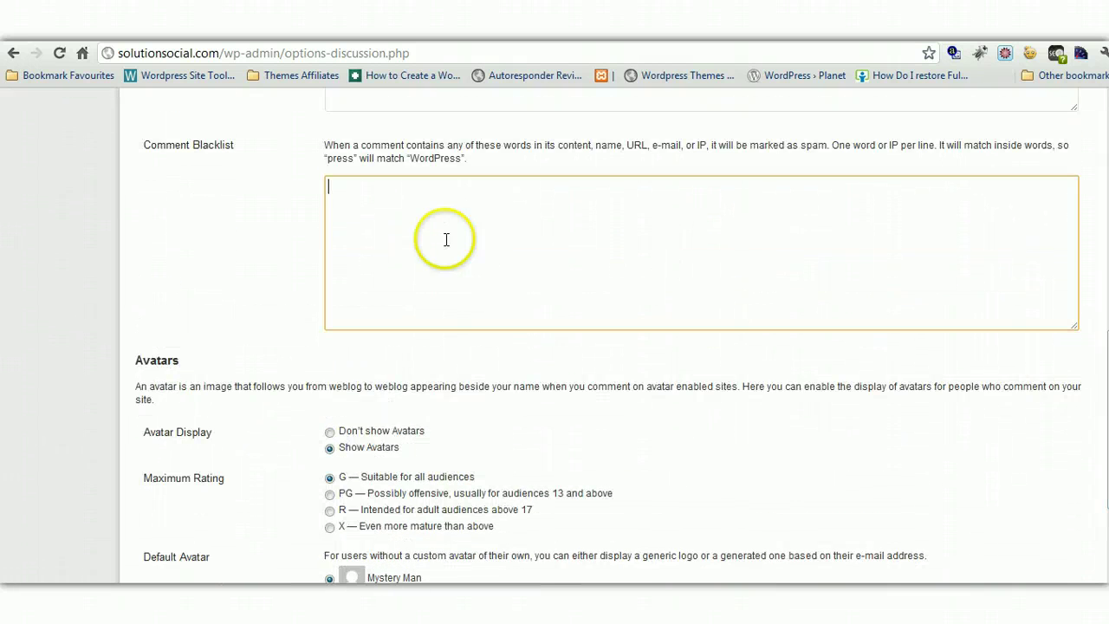
scroll(608, 335, "down", 3)
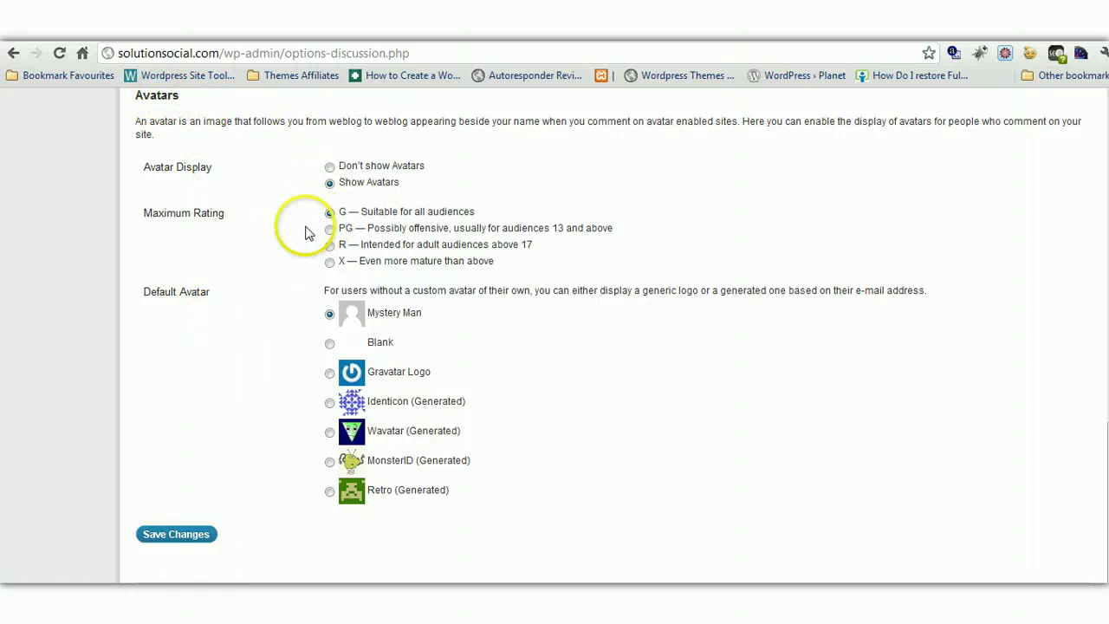
left_click(329, 372)
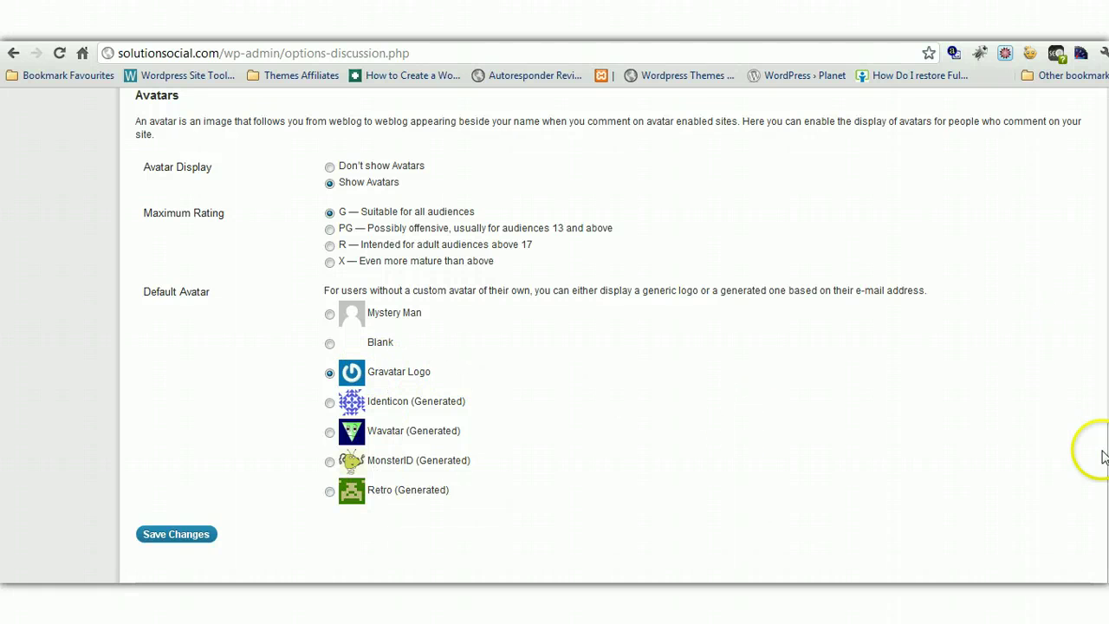
scroll(621, 337, "up", 5)
scroll(622, 337, "up", 4)
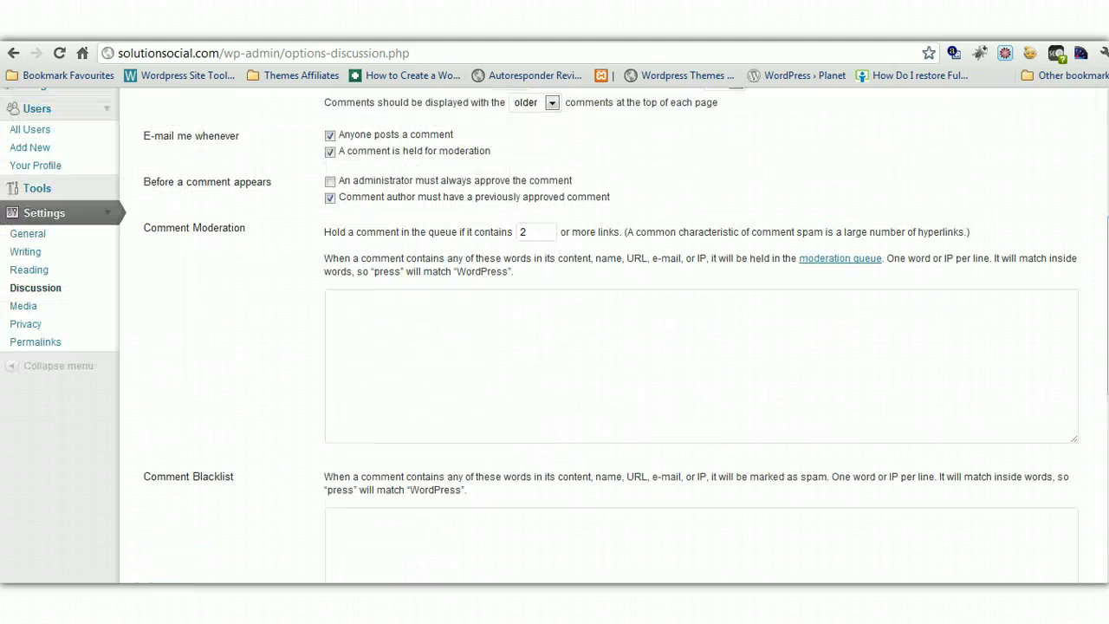
Look through the Media image size and upload options, then open the Privacy settings
left_click(30, 306)
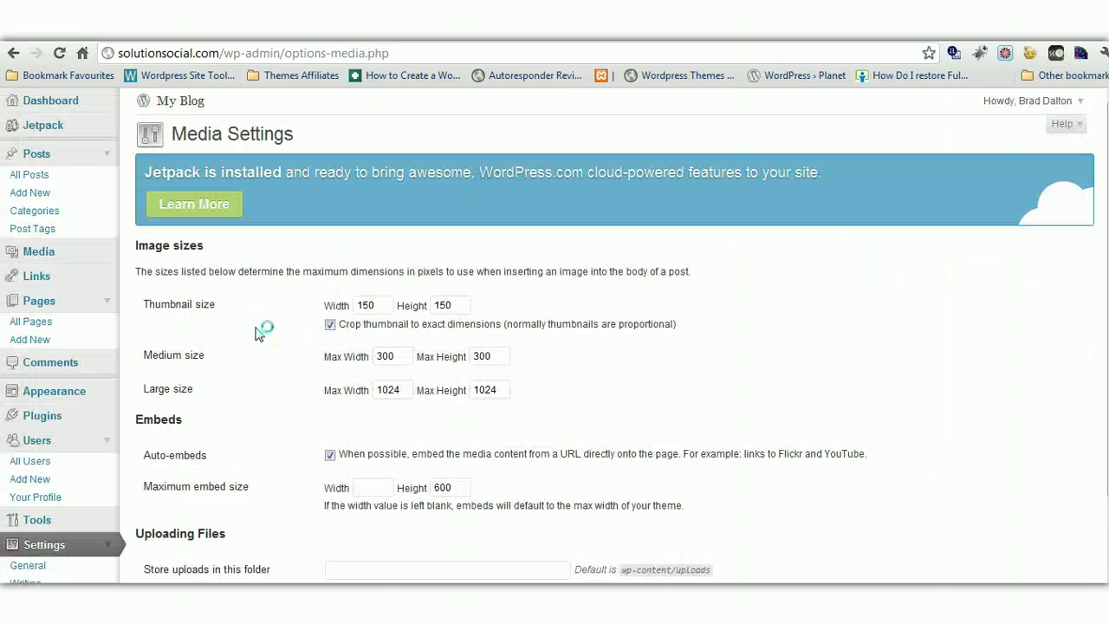
scroll(1092, 290, "down", 2)
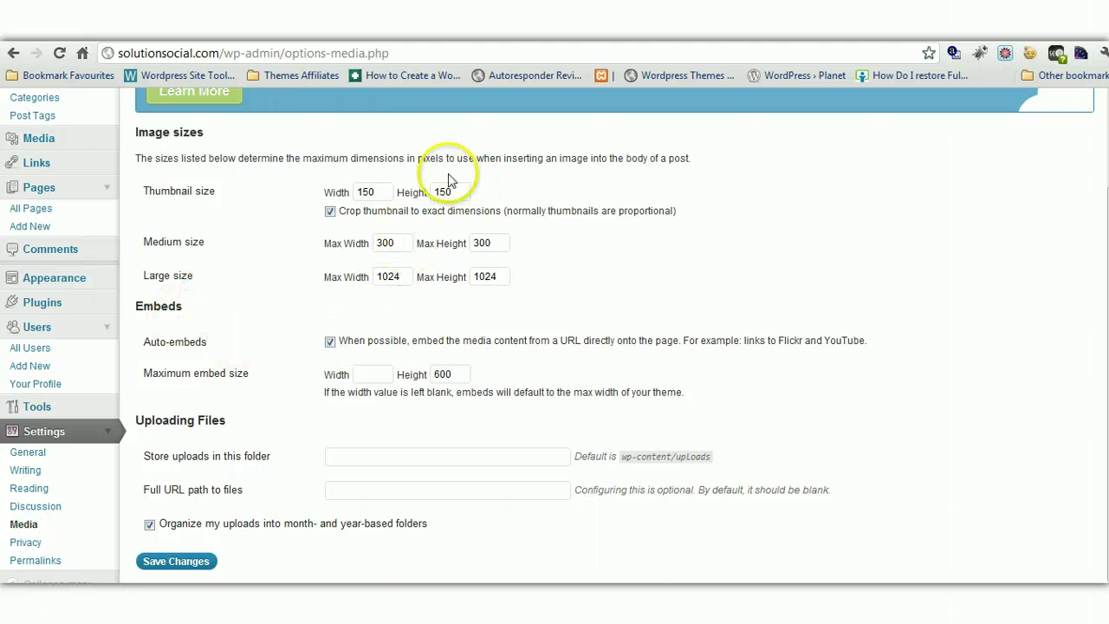
scroll(817, 364, "down", 1)
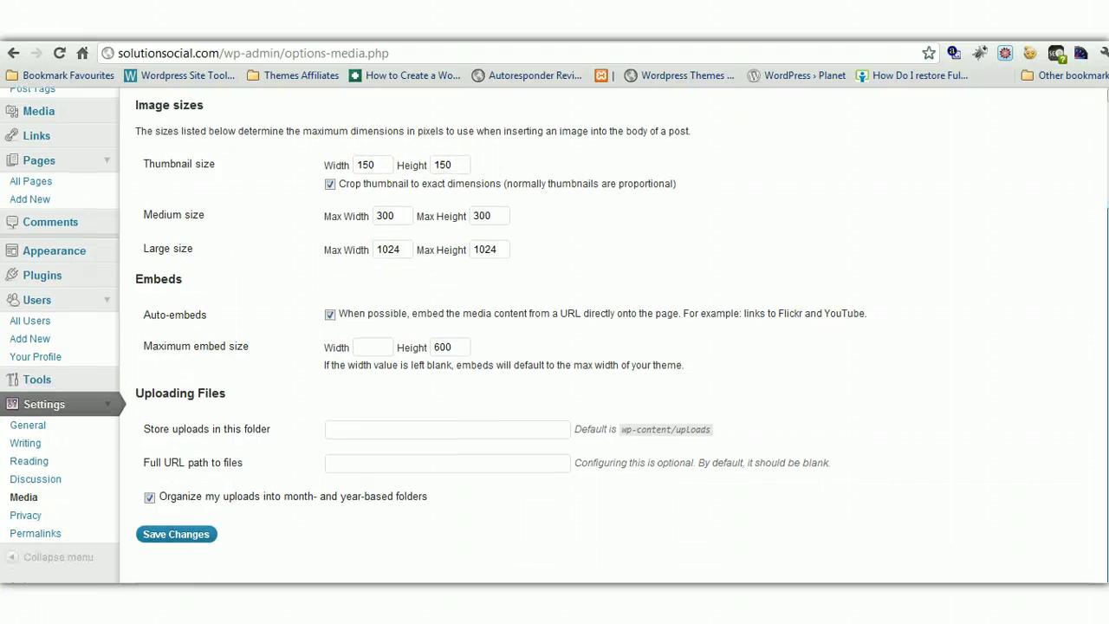
left_click(26, 515)
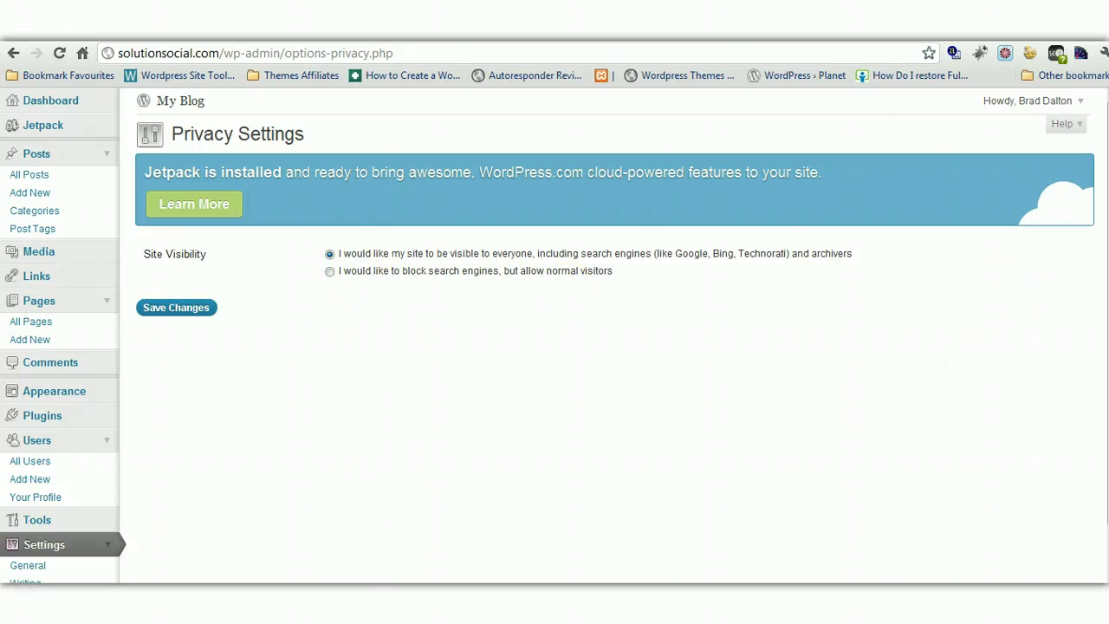
Keep the site visible to everyone and expand the Plugins and Appearance menus
scroll(1100, 311, "down", 2)
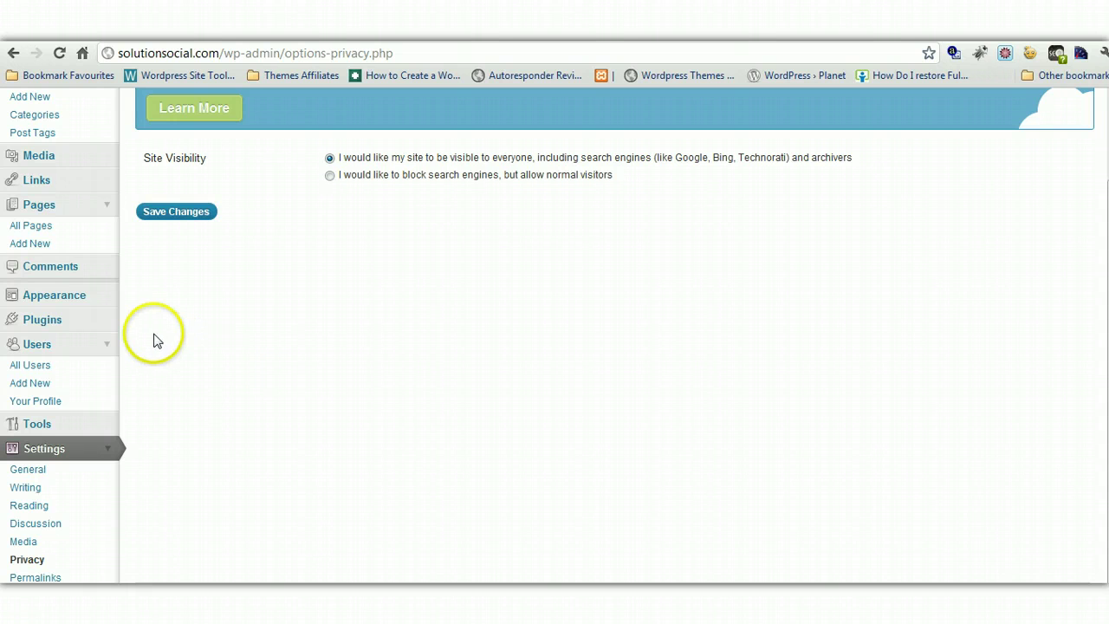
left_click(106, 322)
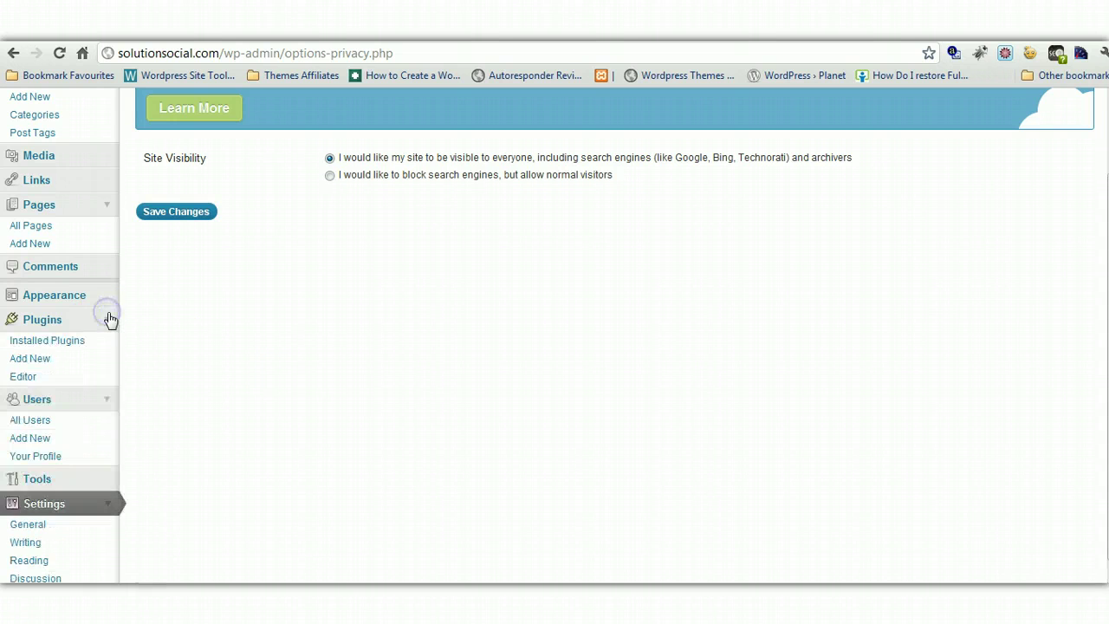
left_click(110, 319)
left_click(111, 320)
left_click(109, 317)
left_click(116, 295)
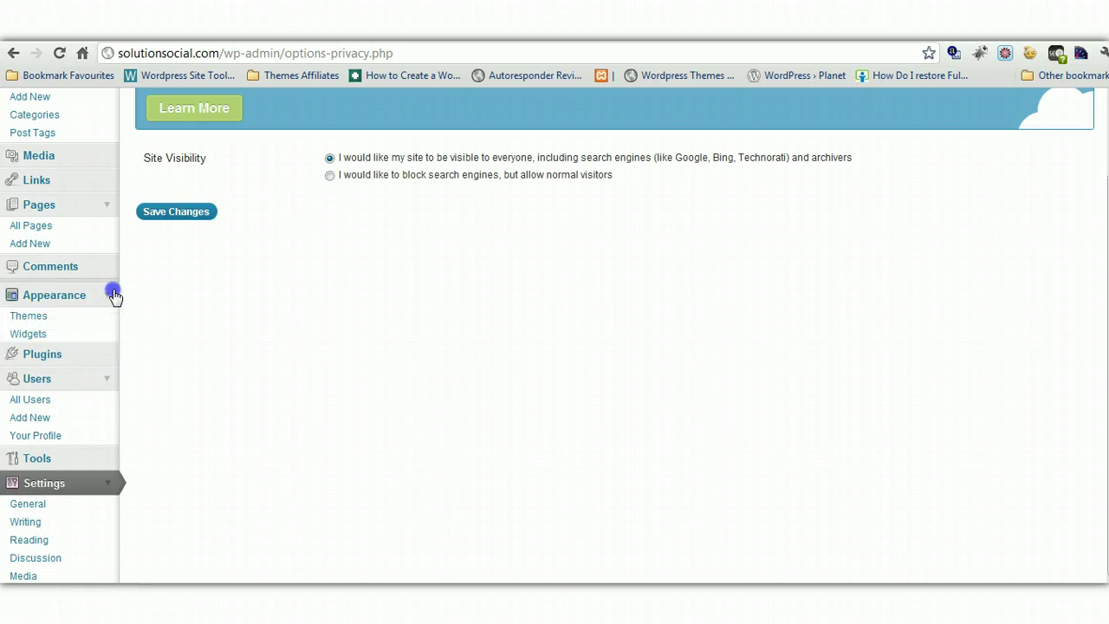
Open Appearance > Themes and scroll through the Install Themes feature filters
left_click(31, 317)
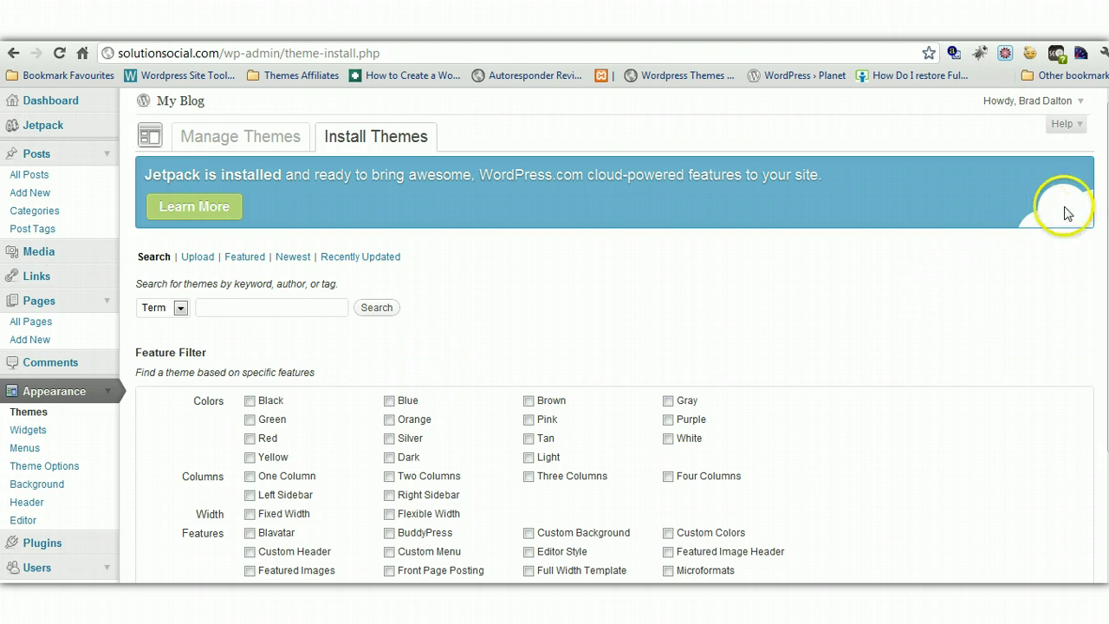
scroll(1098, 205, "down", 3)
scroll(1075, 347, "down", 2)
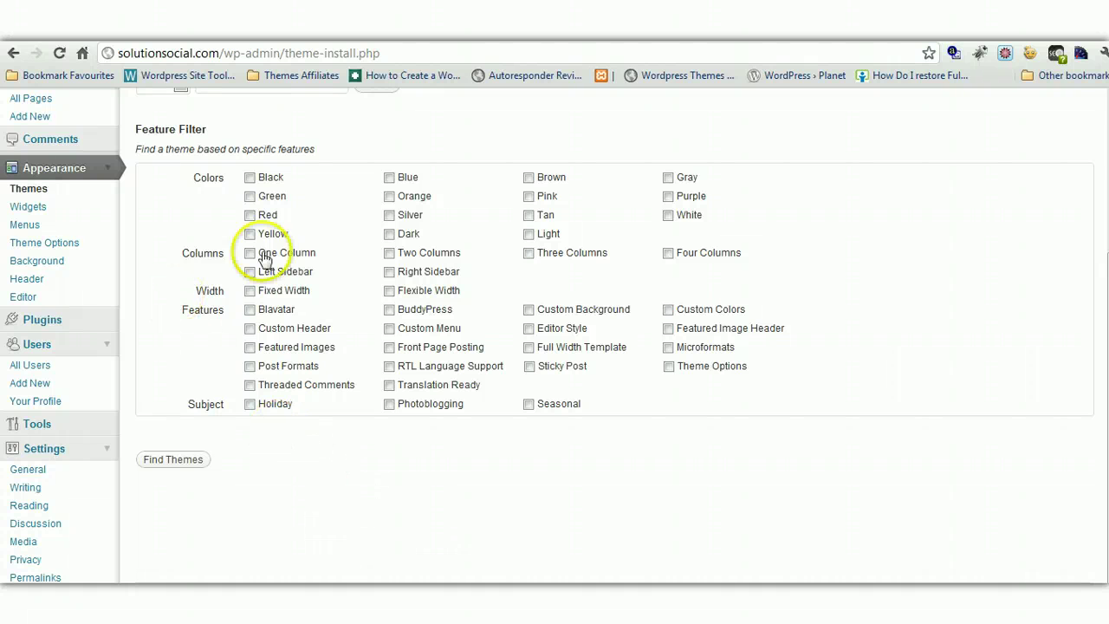
left_click(1106, 125)
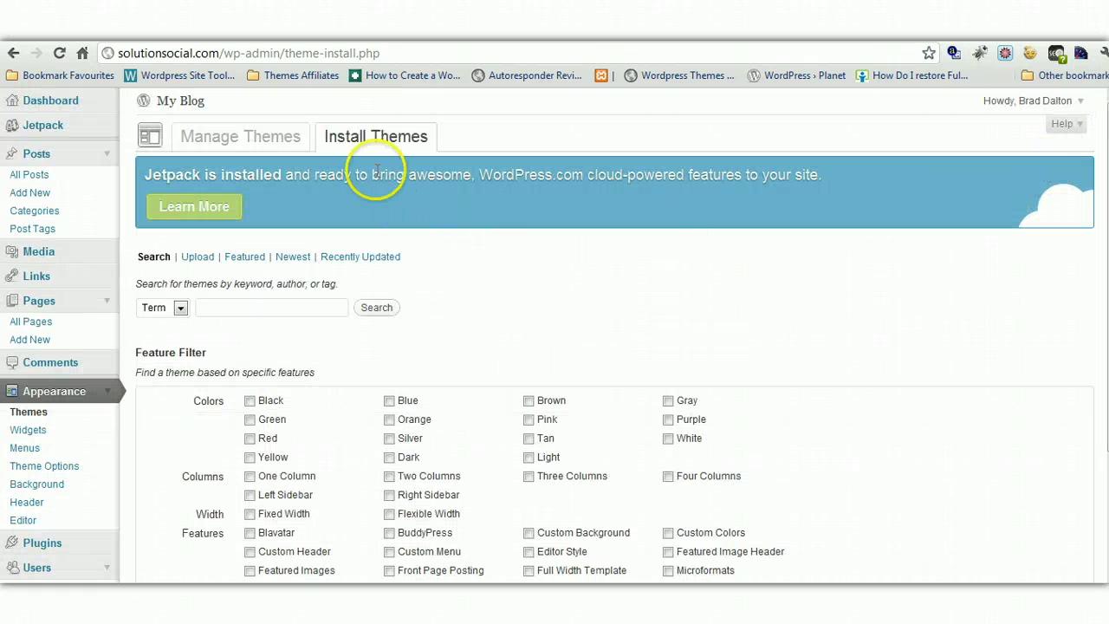
View the installed themes under Manage Themes, including HotelBooking and Twenty Ten
left_click(218, 136)
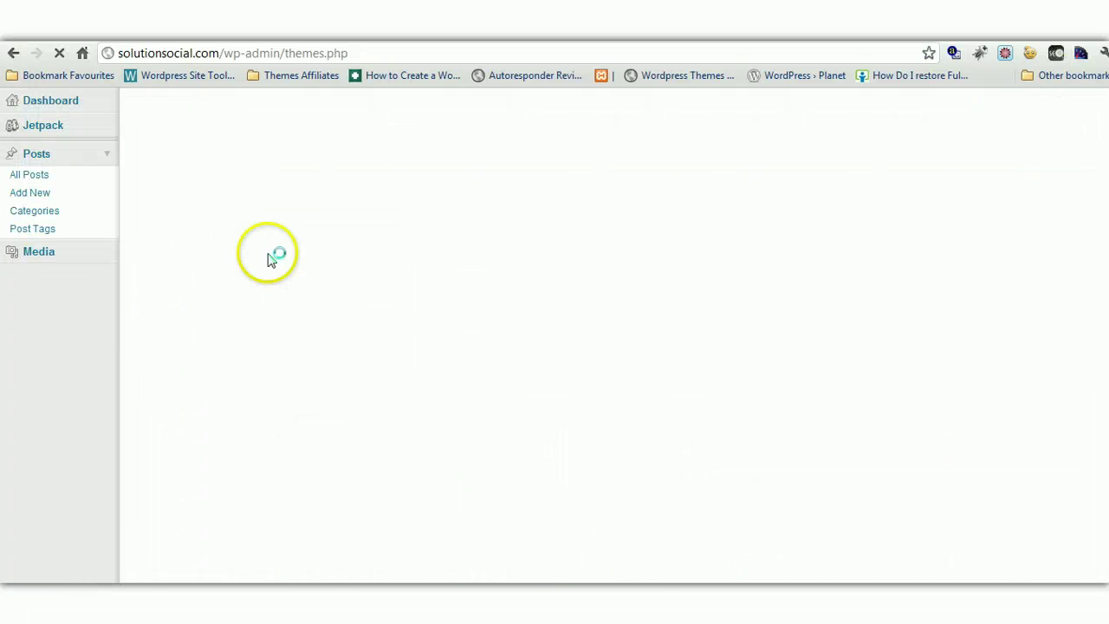
scroll(554, 334, "down", 5)
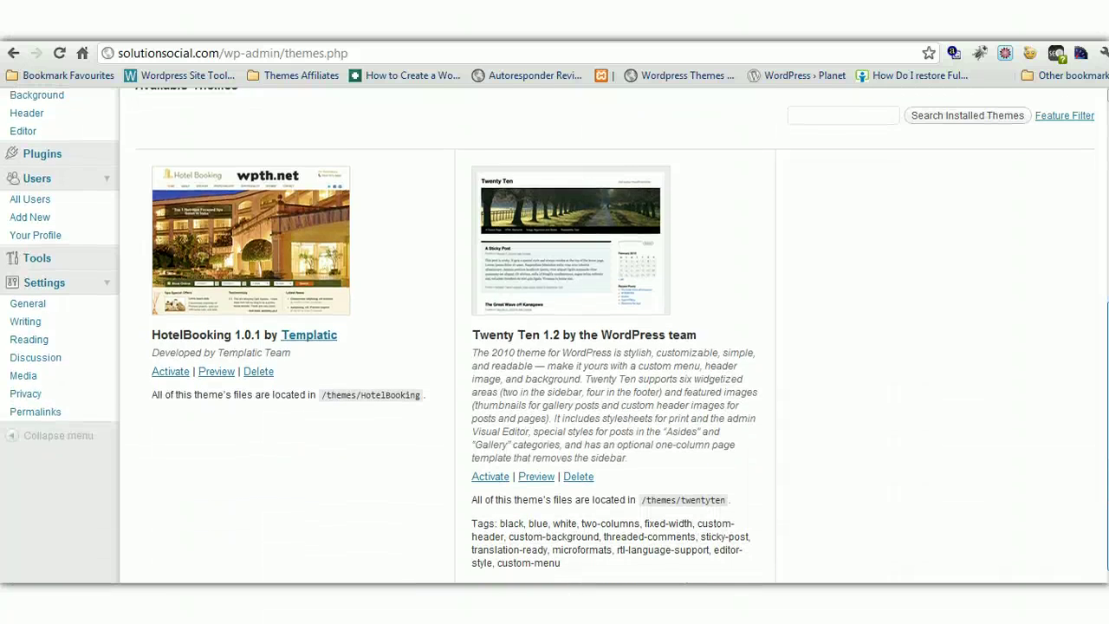
scroll(554, 334, "up", 2)
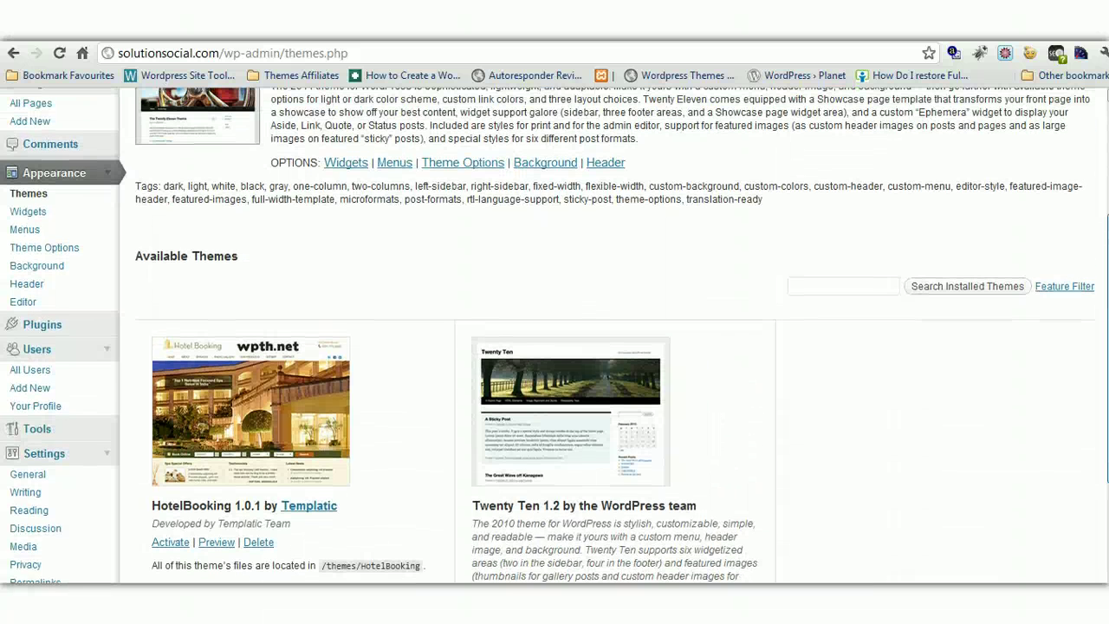
scroll(554, 334, "down", 1)
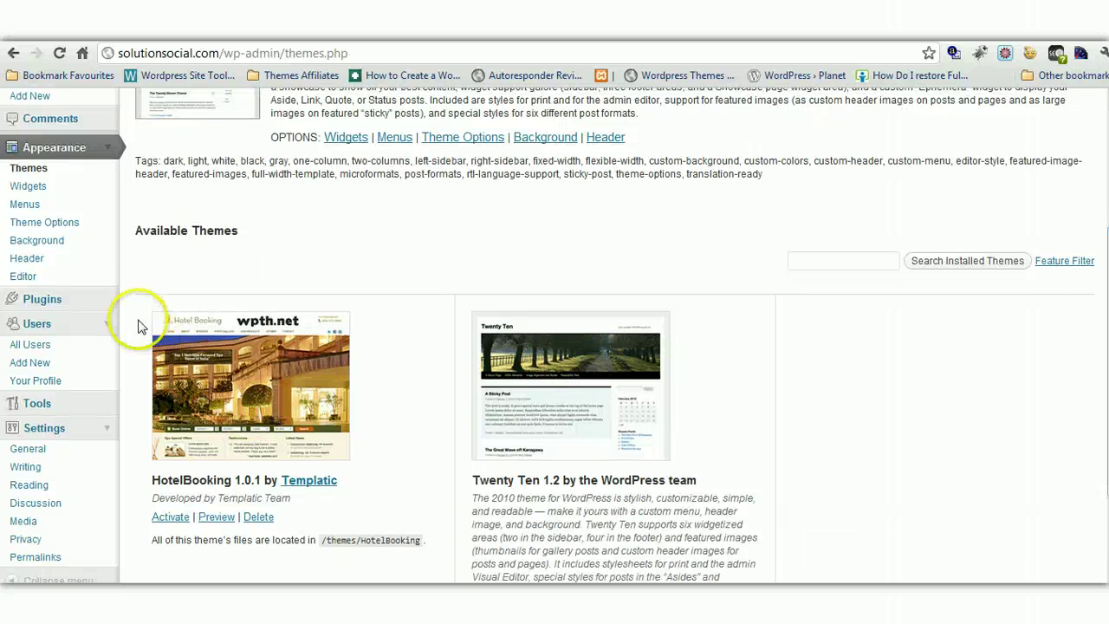
Open Plugins > Installed Plugins to list Akismet, Hello Dolly and Jetpack
left_click(111, 299)
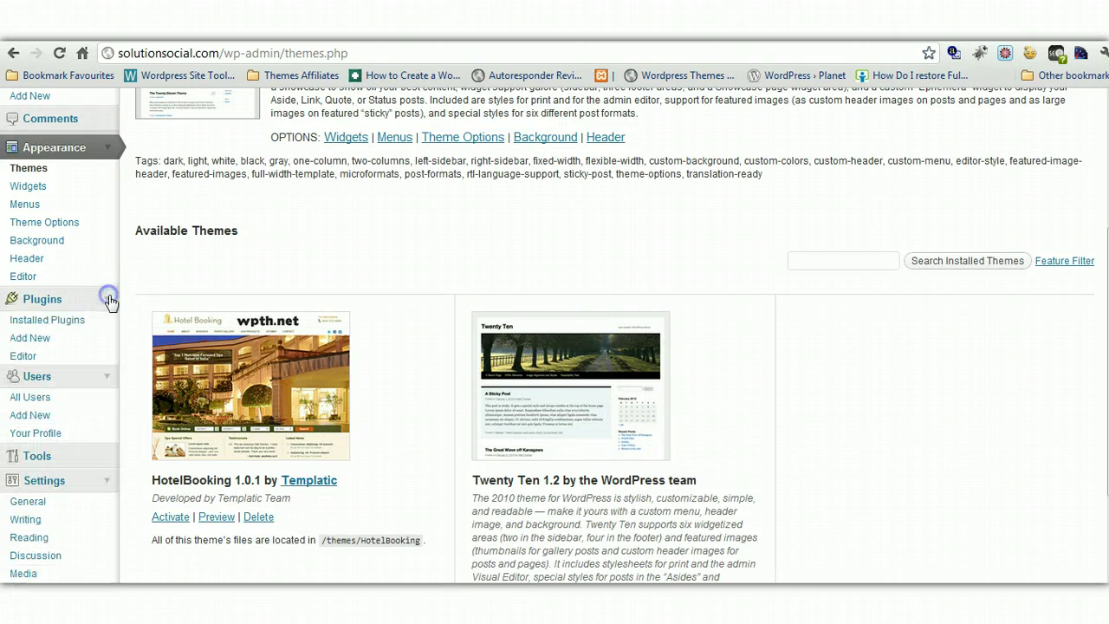
left_click(50, 320)
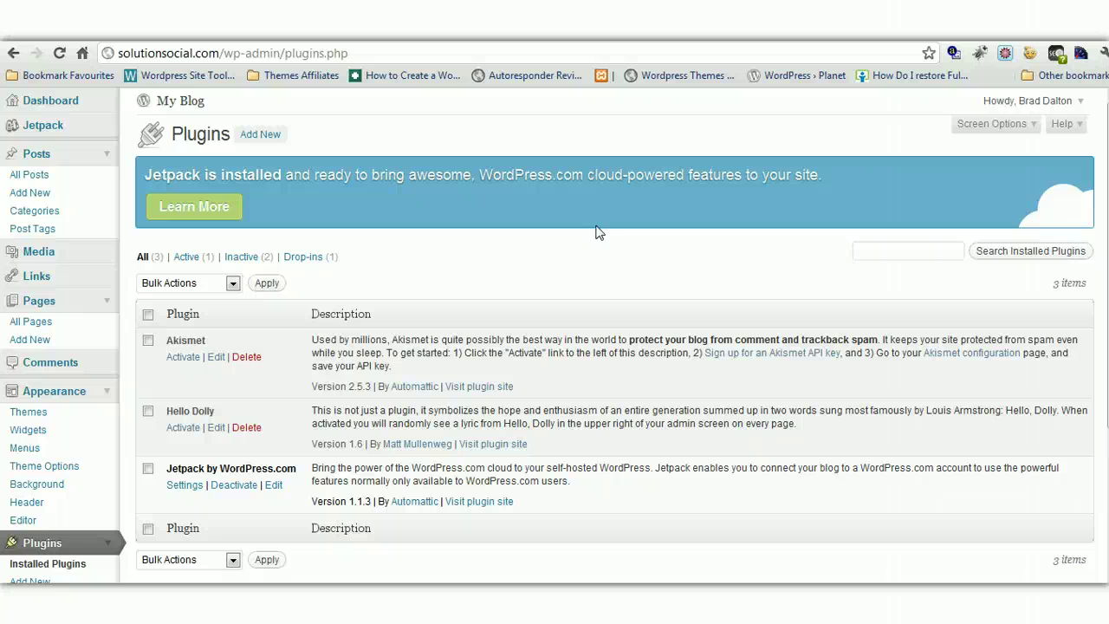
Open Add New plugins and browse the Popular list, led by Google XML Sitemaps
left_click(260, 135)
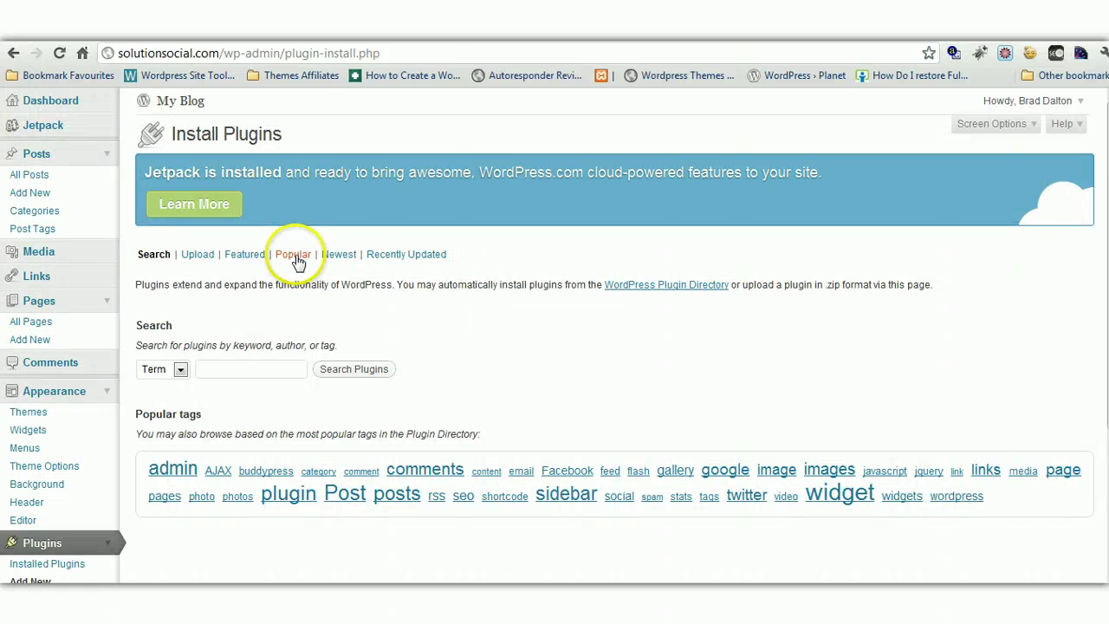
left_click(295, 259)
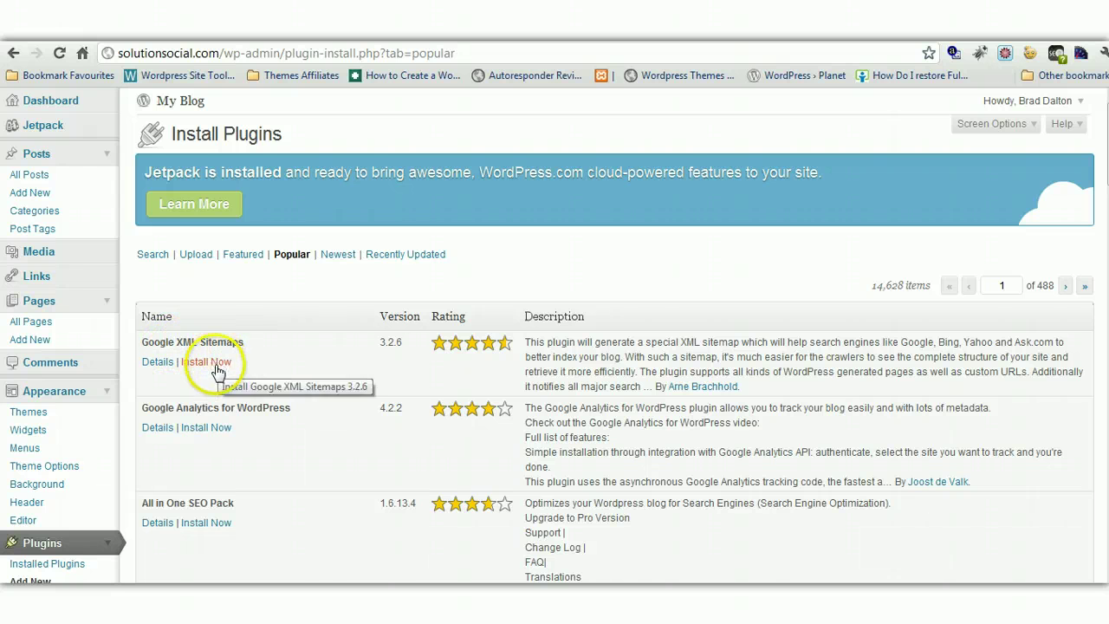
scroll(606, 346, "down", 5)
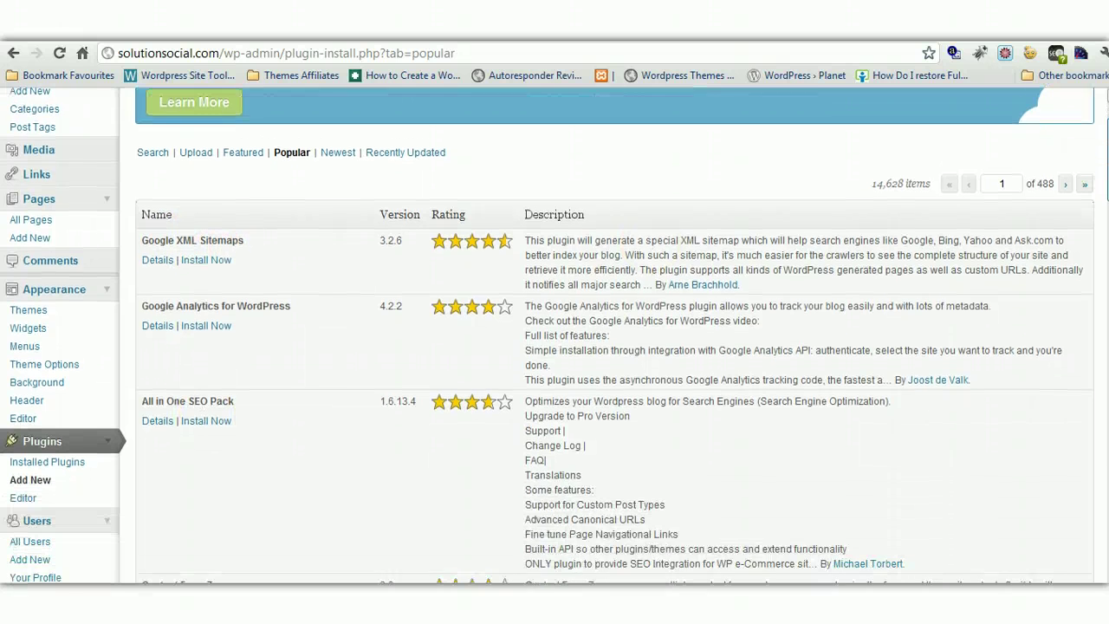
scroll(1005, 251, "down", 5)
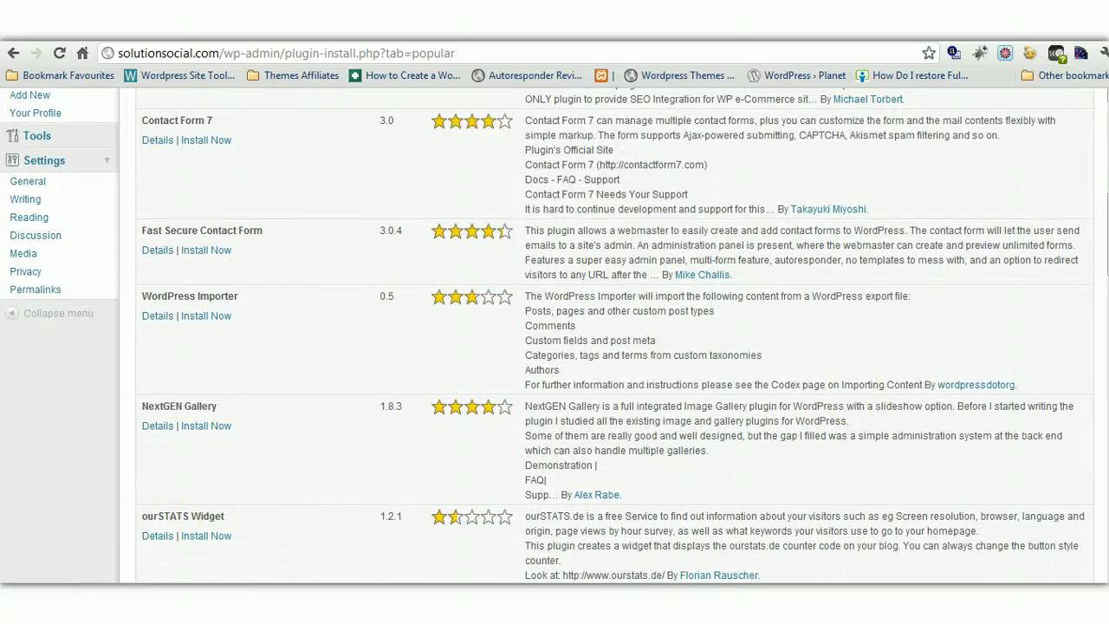
scroll(474, 191, "up", 10)
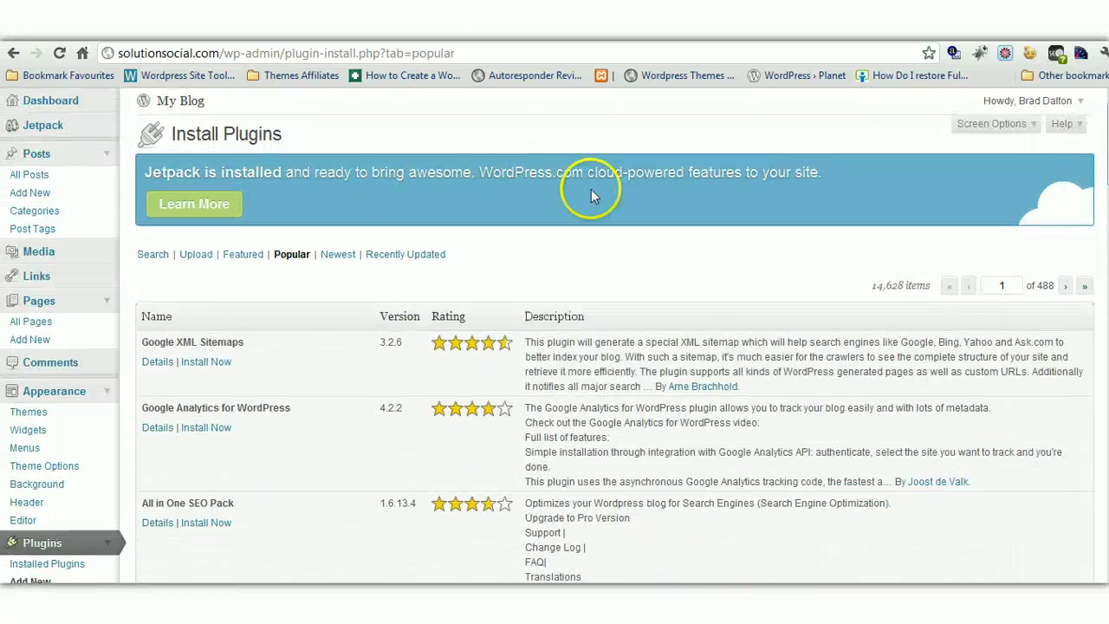